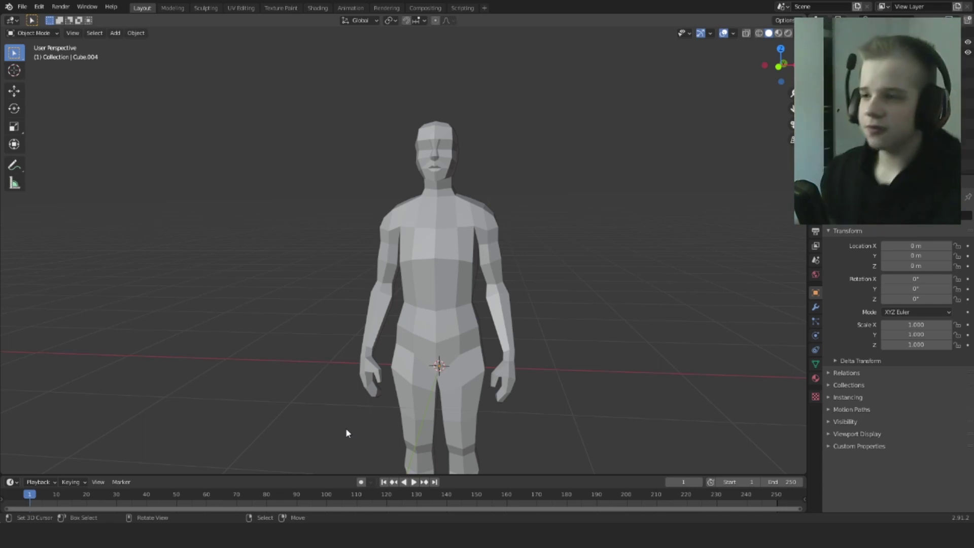
Duplicate the body mesh's upper head geometry in place, down to mouth level, and separate the copy into its own object.
middle_click_drag(496, 255, 320, 166)
middle_click_drag(603, 184, 596, 221)
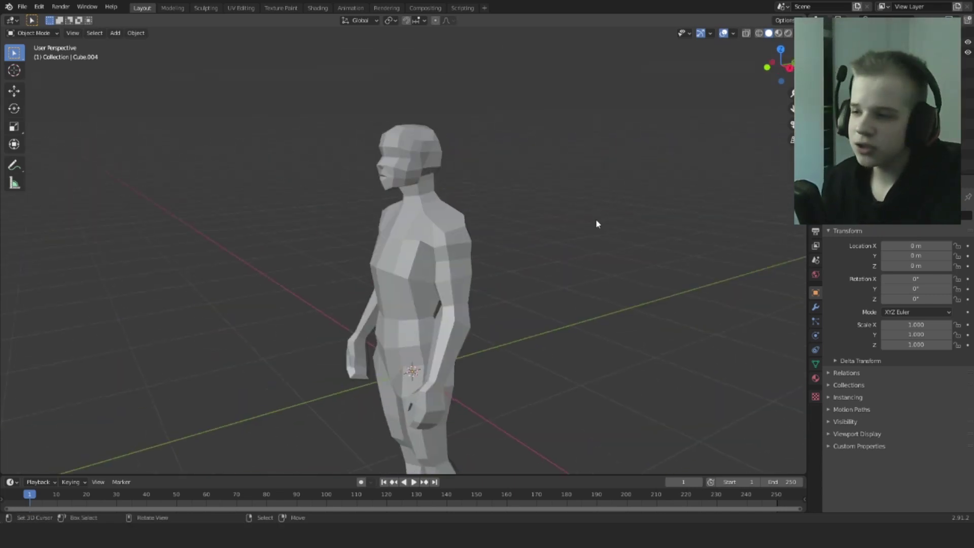
middle_click_drag(386, 264, 443, 301)
key("KP_3")
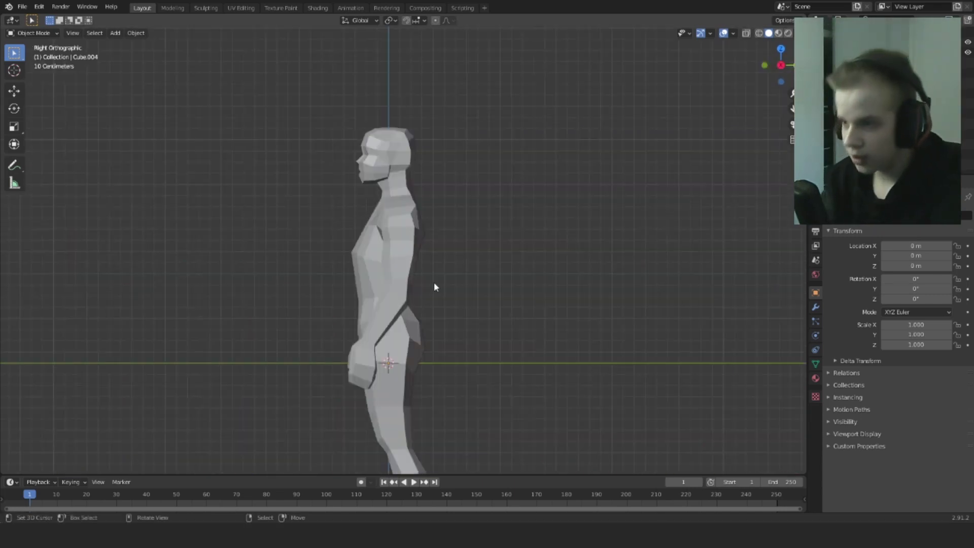
scroll(469, 269, "down", 1)
scroll(441, 246, "up", 1)
middle_click_drag(413, 218, 418, 326, "shift")
right_click(379, 261)
key("Tab")
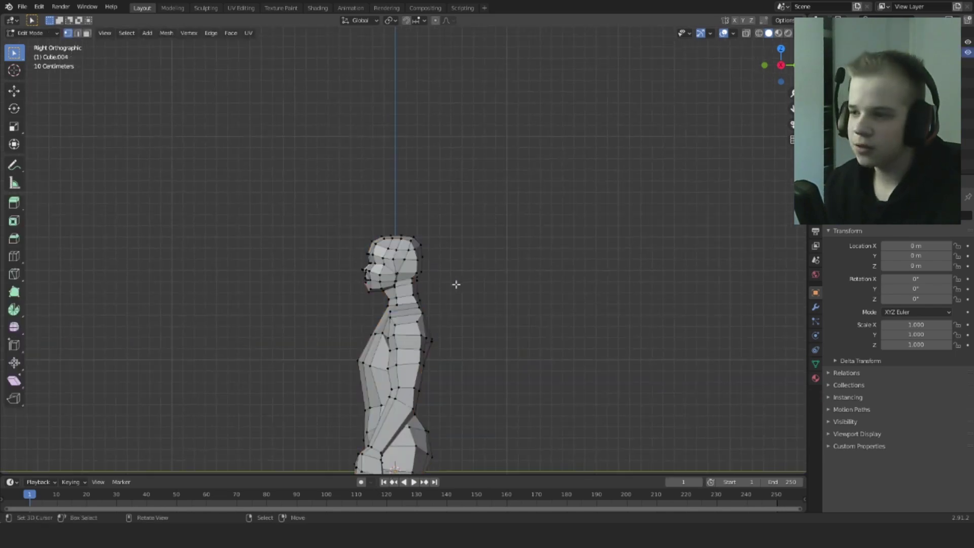
scroll(502, 293, "up", 5)
key("alt+z")
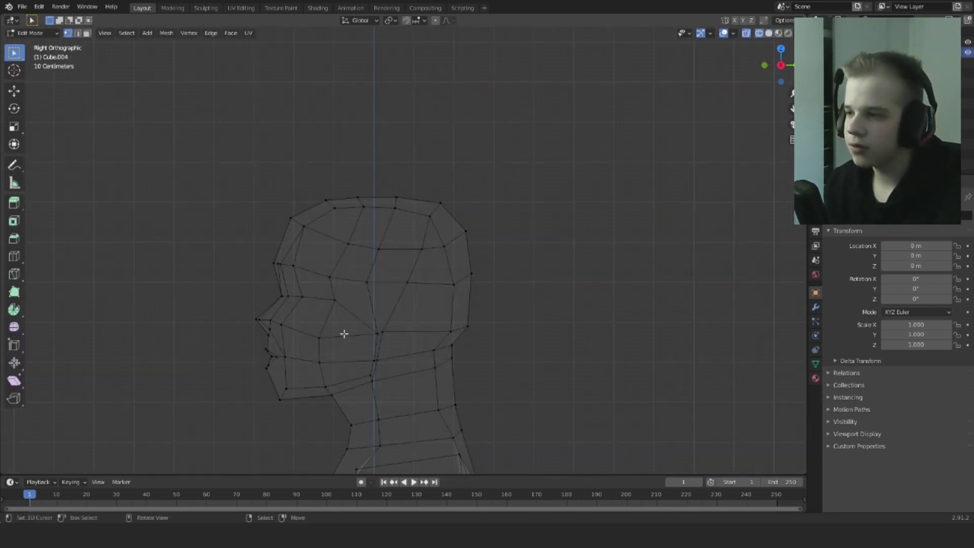
left_click_drag(234, 396, 578, 180)
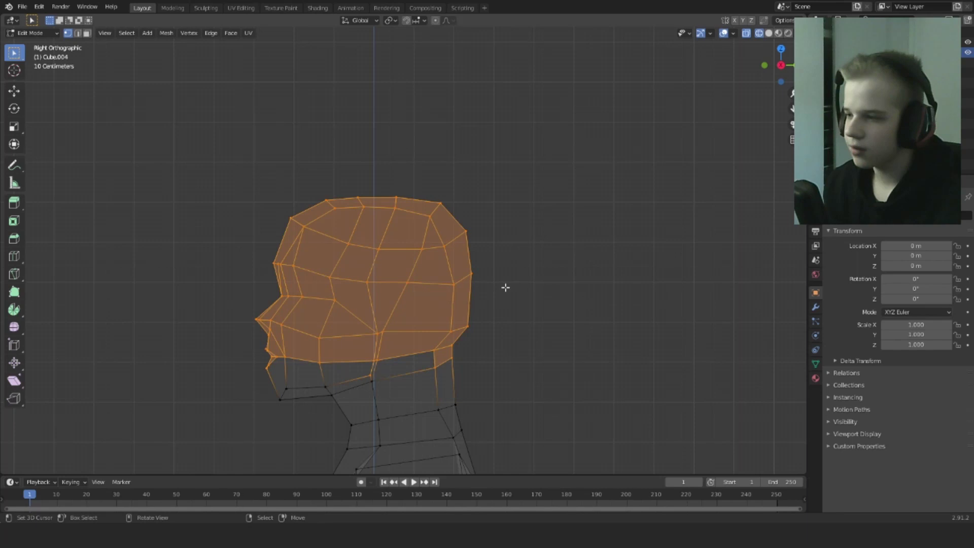
key("shift+d")
right_click(459, 335)
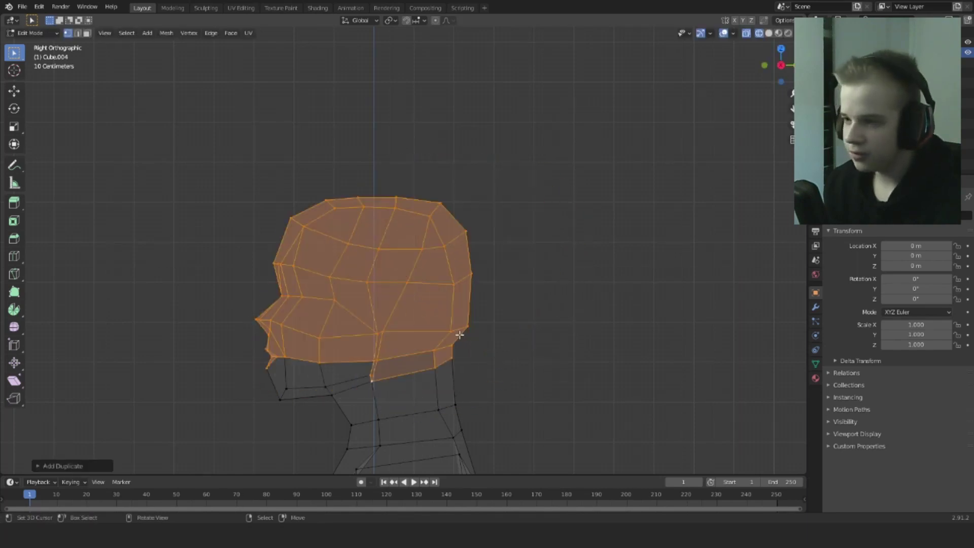
key("p")
left_click(459, 335)
key("Tab")
right_click(466, 302)
Delete the nose, mouth and cheek vertices from the separated head piece, leaving a cap over the skull.
key("z")
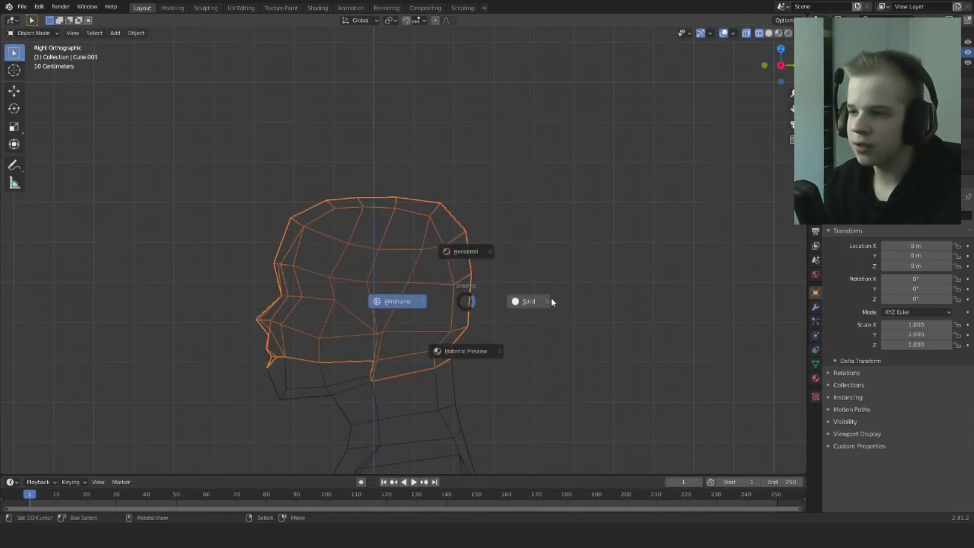
left_click(551, 300)
key("Tab")
key("z")
left_click(321, 311)
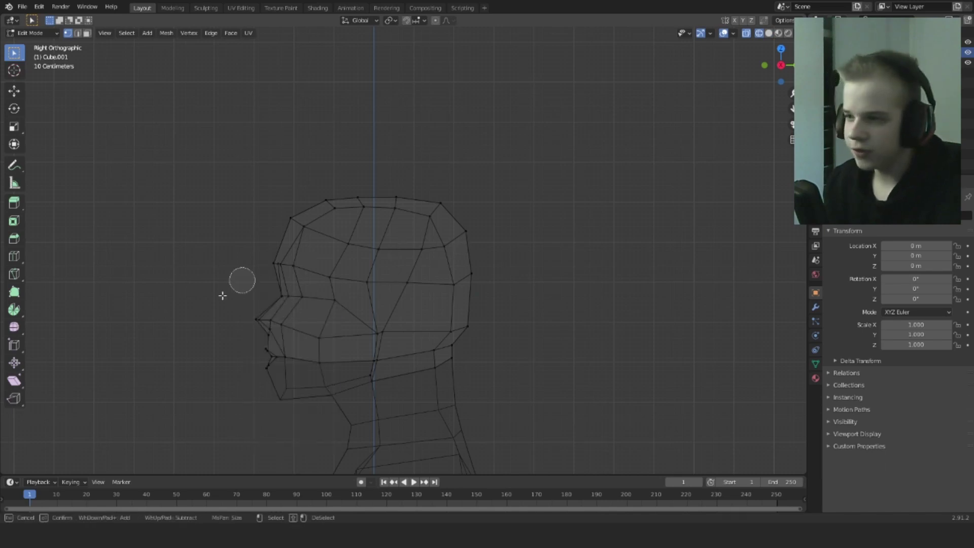
scroll(290, 321, "down", 5)
left_click(285, 339)
key("Escape")
key("x")
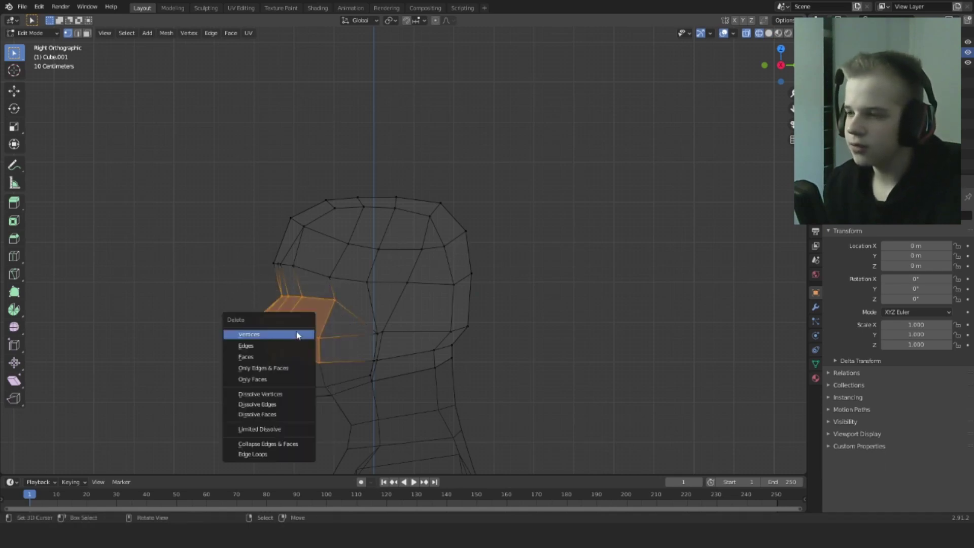
left_click(267, 334)
key("Tab")
key("shift+z")
mouse_move(491, 302)
middle_mouse_down()
mouse_move(463, 318)
mouse_move(629, 318)
mouse_move(510, 299)
mouse_move(443, 321)
mouse_move(488, 324)
middle_mouse_up()
Delete all vertices of the hair cap on the +X side of the centre line in front view.
key("Tab")
scroll(367, 331, "up", 3)
middle_click_drag(320, 330, 242, 331)
key("KP_1")
key("z")
left_click(424, 316)
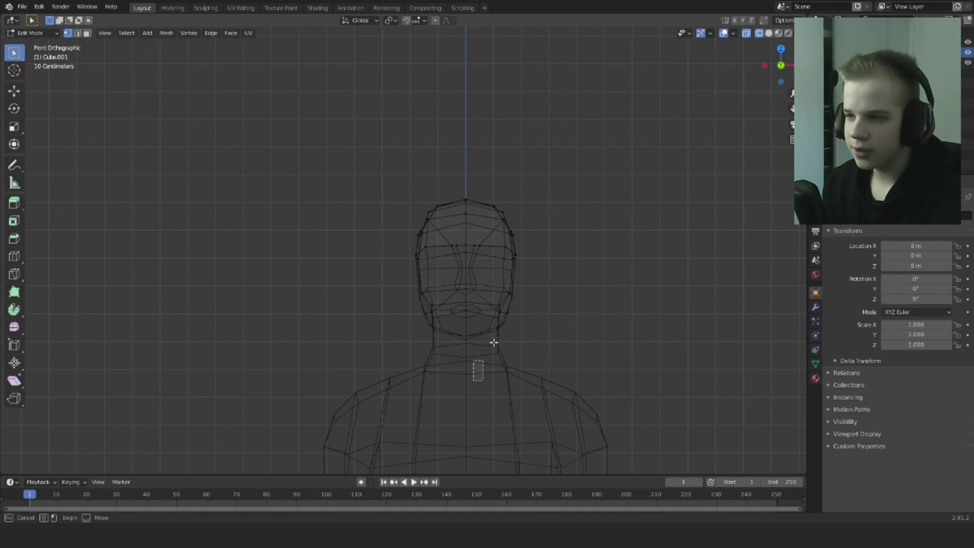
left_click_drag(476, 378, 604, 183)
key("x")
left_click(581, 258)
Add a Mirror modifier on the X axis to the hair cap.
left_click(815, 307)
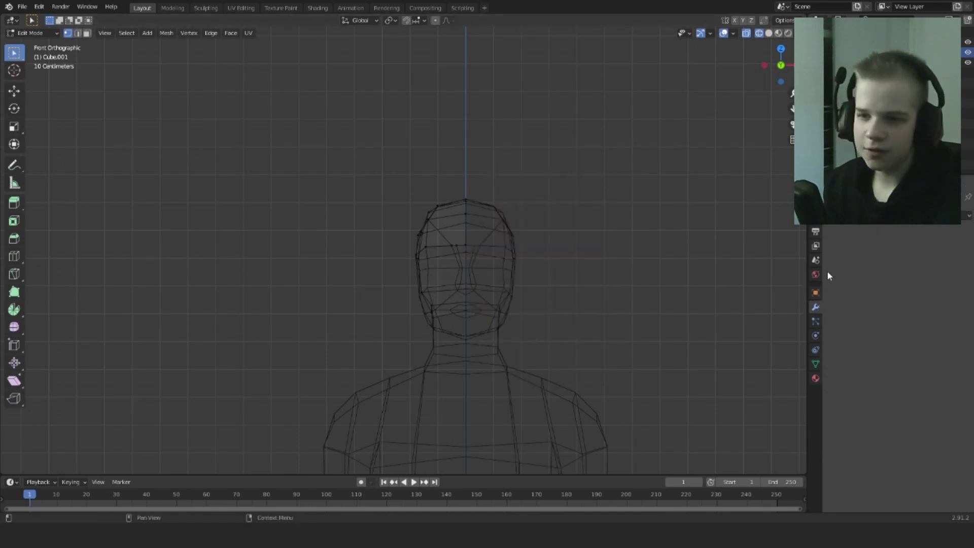
left_click(853, 215)
left_click(768, 322)
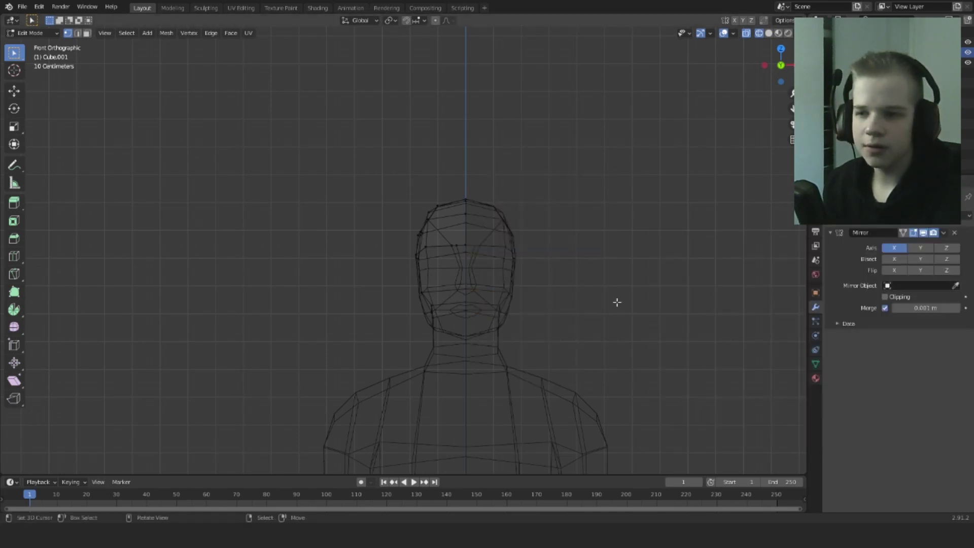
key("Tab")
key("shift+z")
mouse_move(600, 315)
middle_mouse_down()
mouse_move(556, 309)
mouse_move(564, 307)
middle_mouse_up()
Delete the leftover edge near the ear at the lower side of the hair cap.
key("Tab")
scroll(355, 321, "up", 3)
middle_click_drag(341, 325, 449, 339, "shift")
key("2")
right_click(382, 355)
key("x")
left_click(361, 355)
left_click(450, 340)
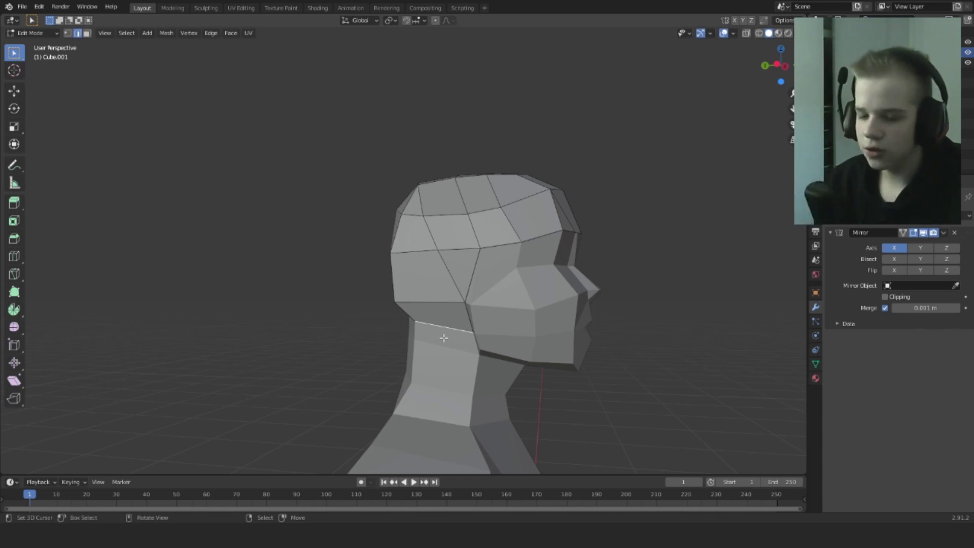
Add a Solidify modifier with -0.024 m thickness to the hair cap and apply it to the edit cage.
middle_click_drag(444, 338, 387, 321)
key("Tab")
key("Tab")
scroll(572, 263, "down", 6)
middle_click_drag(440, 289, 414, 292)
scroll(370, 303, "up", 7)
left_click(440, 296)
scroll(398, 297, "down", 5)
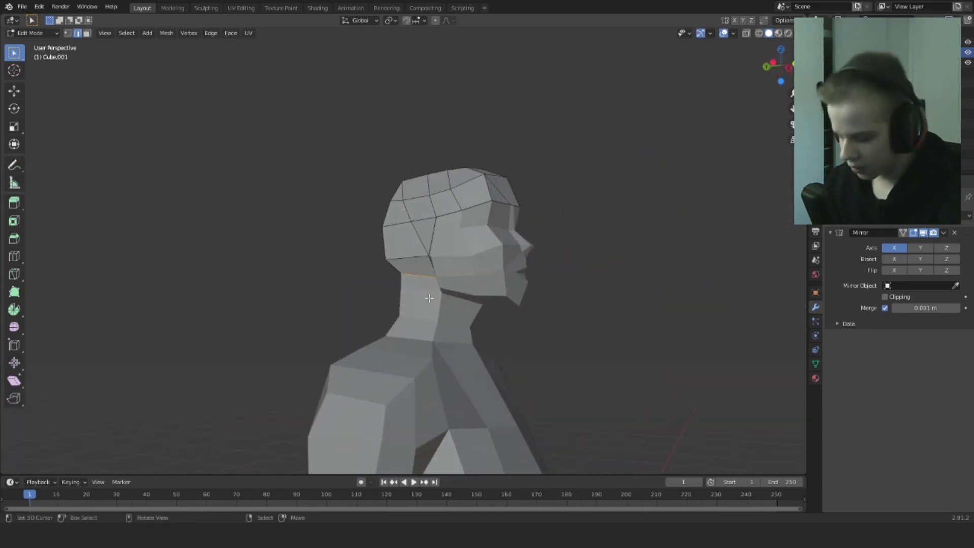
key("KP_1")
left_click(896, 215)
left_click(762, 379)
left_click_drag(927, 370, 893, 371)
middle_click_drag(634, 324, 264, 305)
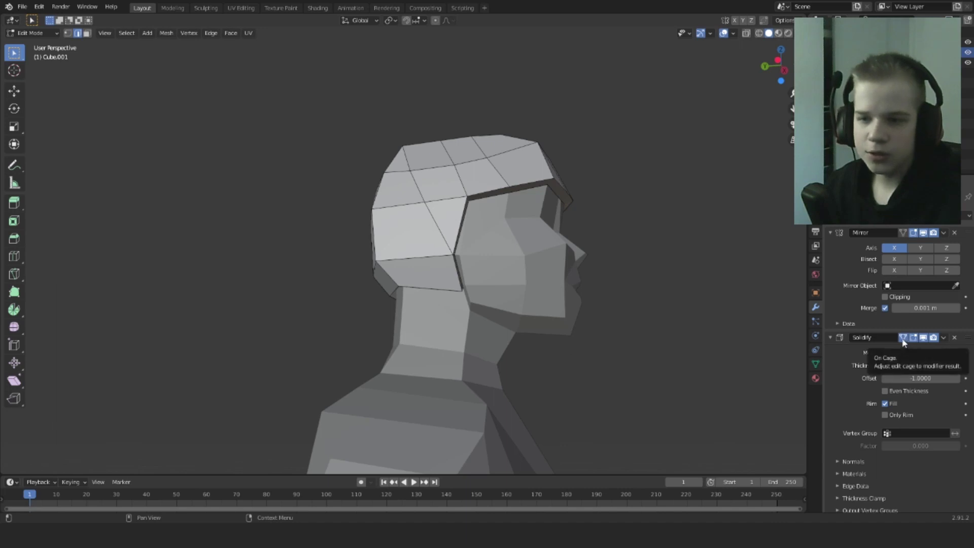
Extrude the hair cap's lower side edge downward and outward to form a side lock beside the neck.
middle_click_drag(452, 284, 456, 322)
key("KP_1")
key("z")
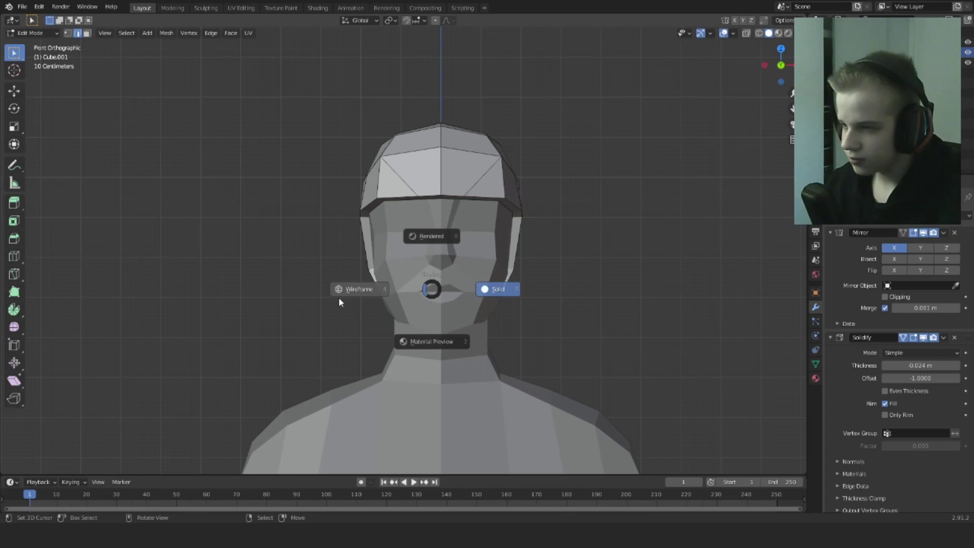
left_click(339, 302)
key("g")
left_click(494, 311)
key("e")
left_click(507, 373)
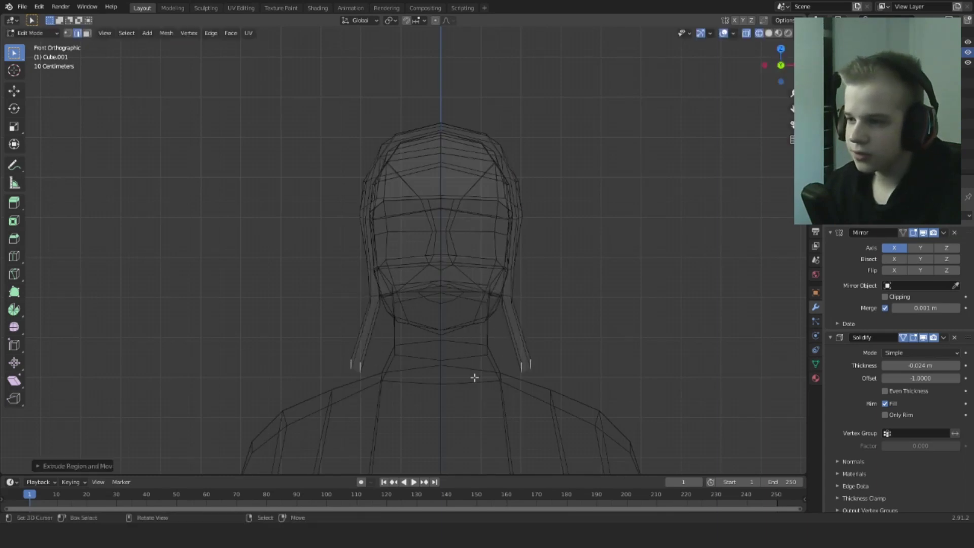
key("z")
left_click(541, 378)
mouse_move(388, 330)
middle_mouse_down()
mouse_move(491, 342)
mouse_move(407, 302)
middle_mouse_up()
scroll(407, 301, "up", 5)
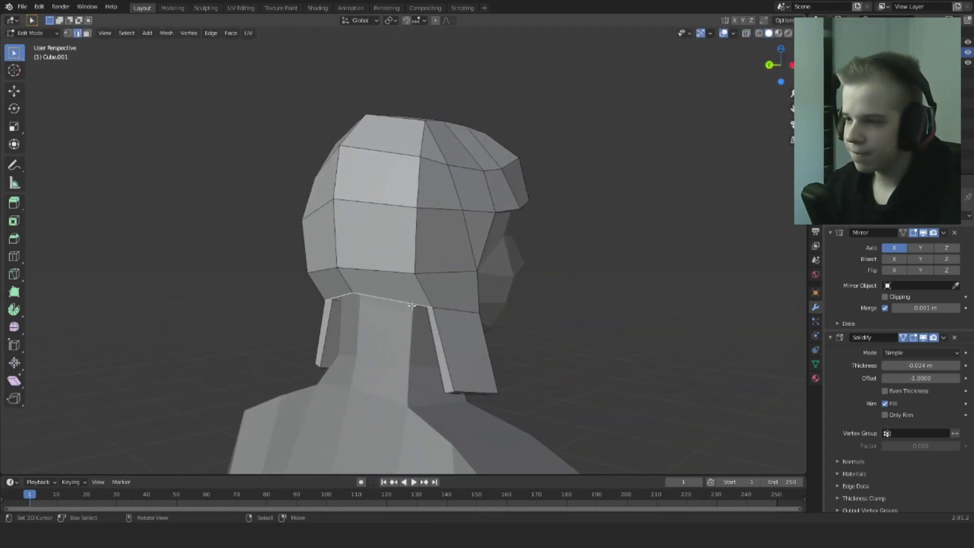
key("e")
right_click(406, 402)
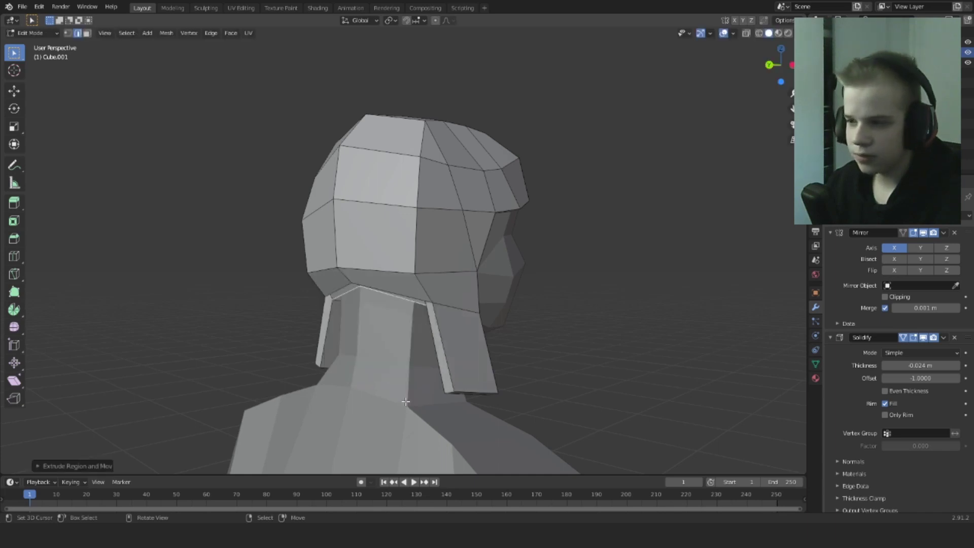
key("ctrl+z")
Enable clipping on the hair cap's Mirror modifier.
left_click(897, 298)
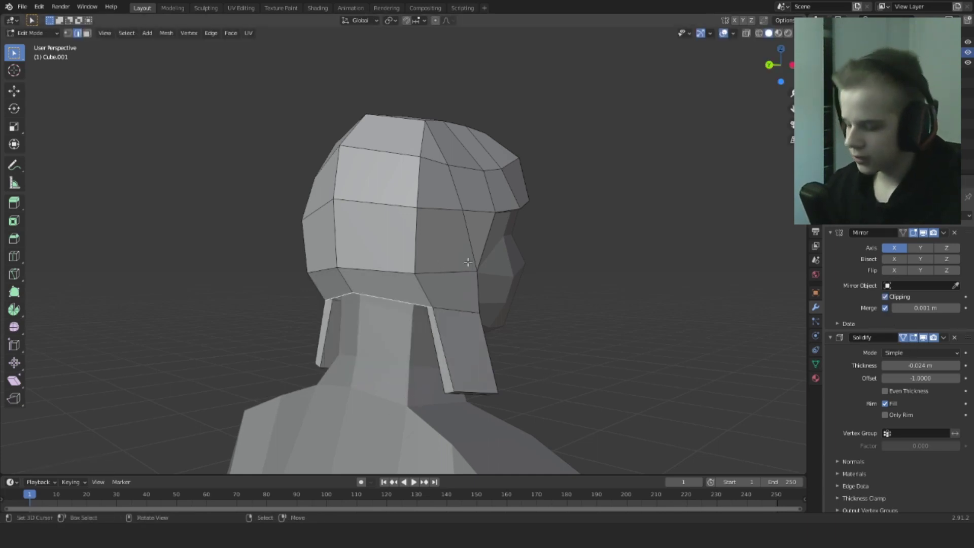
key("e")
right_click(470, 292)
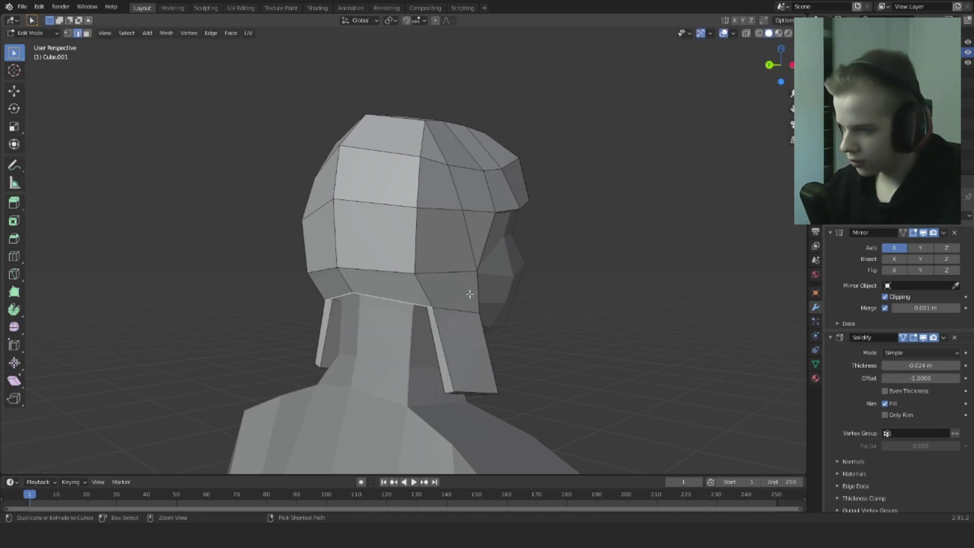
Show the viewport sidebar beside a back view of the head.
key("KP_1")
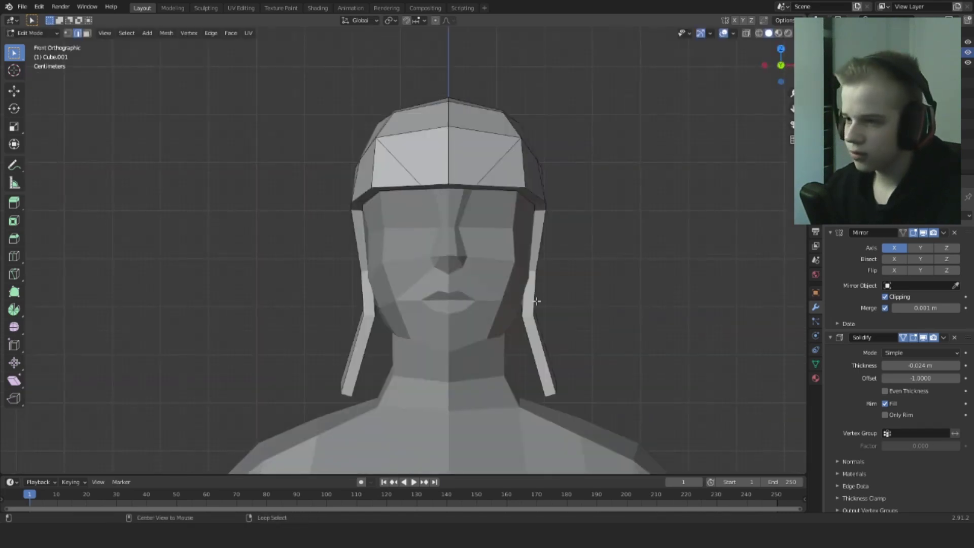
key("ctrl+KP_1")
key("n")
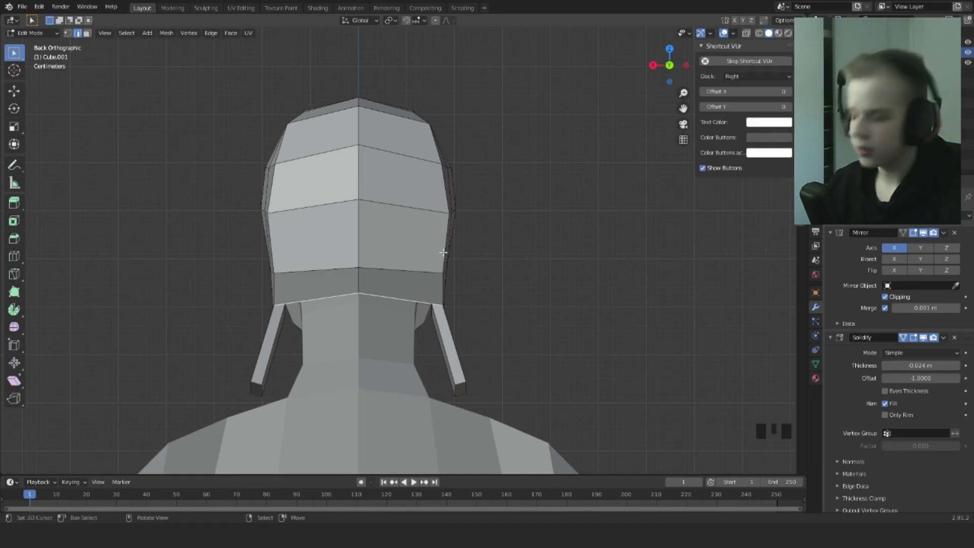
middle_click_drag(511, 291, 766, 261, "alt")
middle_click(304, 290, "alt")
middle_click_drag(633, 278, 429, 285, "alt")
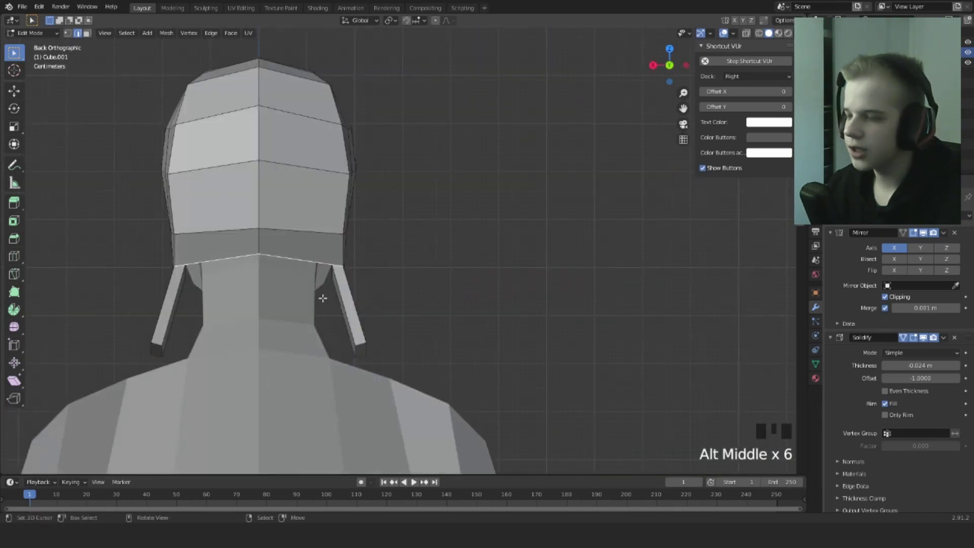
Extrude the hair's rear lower edge down behind the neck and move the new edge backward away from it.
key("e")
left_click(360, 376)
key("KP_3")
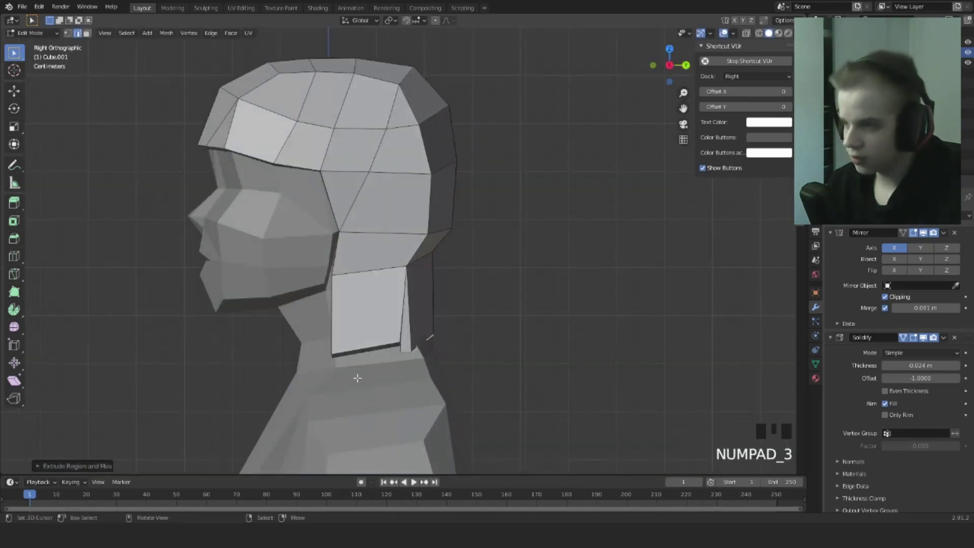
key("g")
left_click(484, 361)
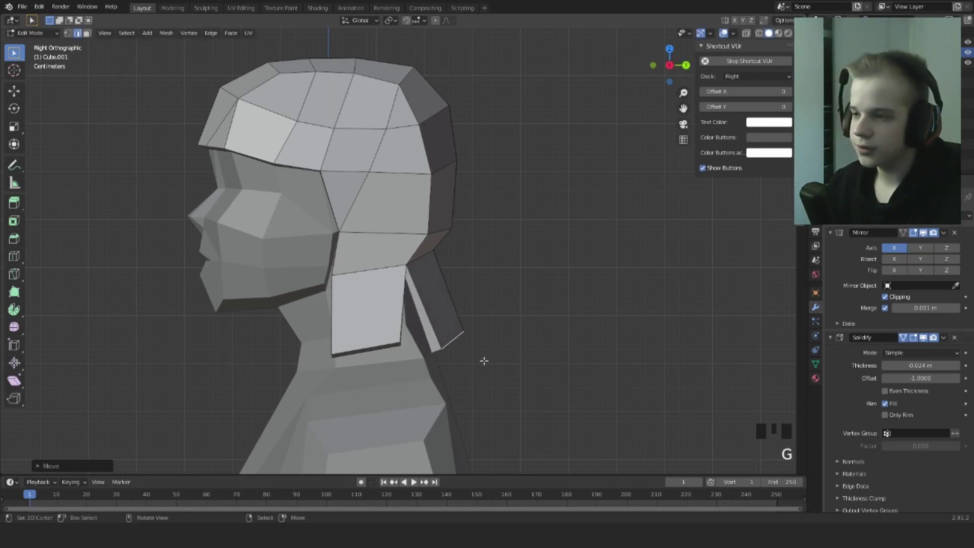
Extrude the rear hair strip's end edge again and position it lower, along the upper back.
scroll(484, 360, "down", 1)
middle_click_drag(484, 355, 465, 337, "shift")
key("g")
left_click(470, 344)
key("e")
left_click(503, 358)
key("g")
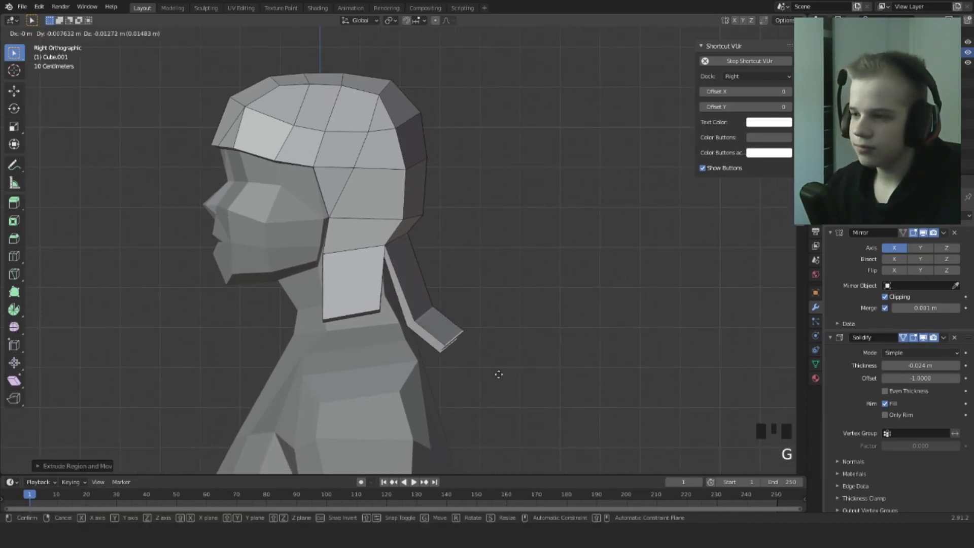
left_click(484, 402)
Reshape the rear hair strip to follow the neck and extrude a further segment down the back.
key("g")
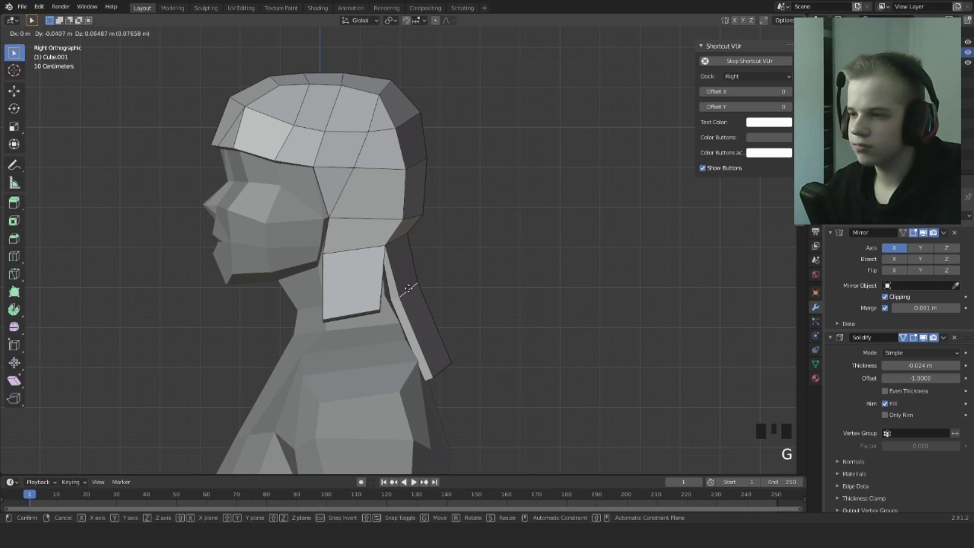
left_click(409, 288)
key("g")
left_click(439, 354)
key("e")
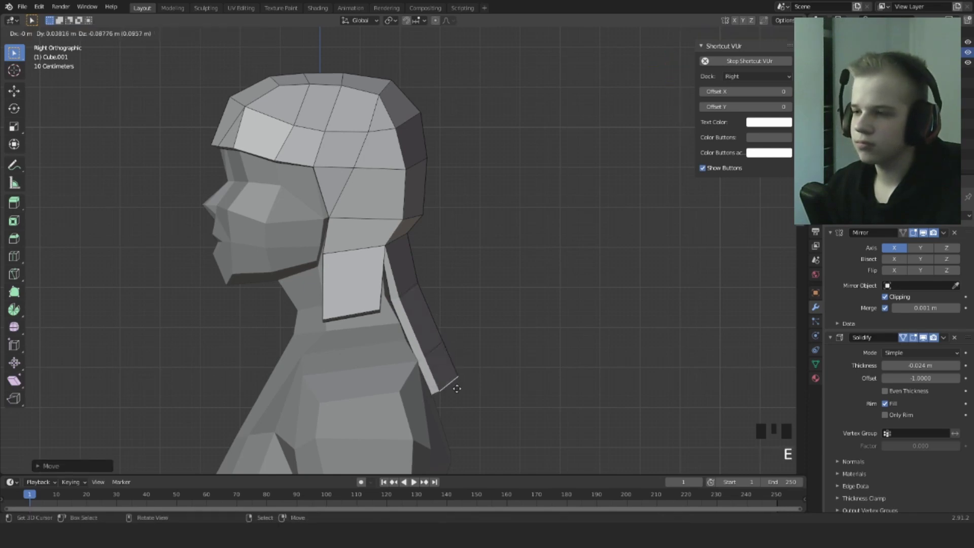
left_click(458, 420)
Extrude the side locks' lower edge outward in front view and lay it over the shoulders.
scroll(370, 307, "up", 5)
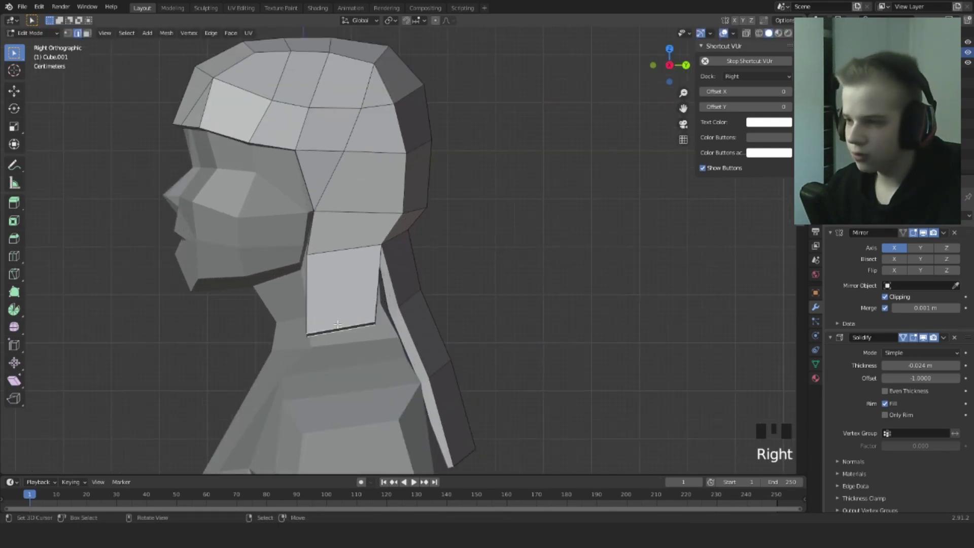
key("KP_1")
middle_click_drag(650, 302, 507, 299, "shift")
key("e")
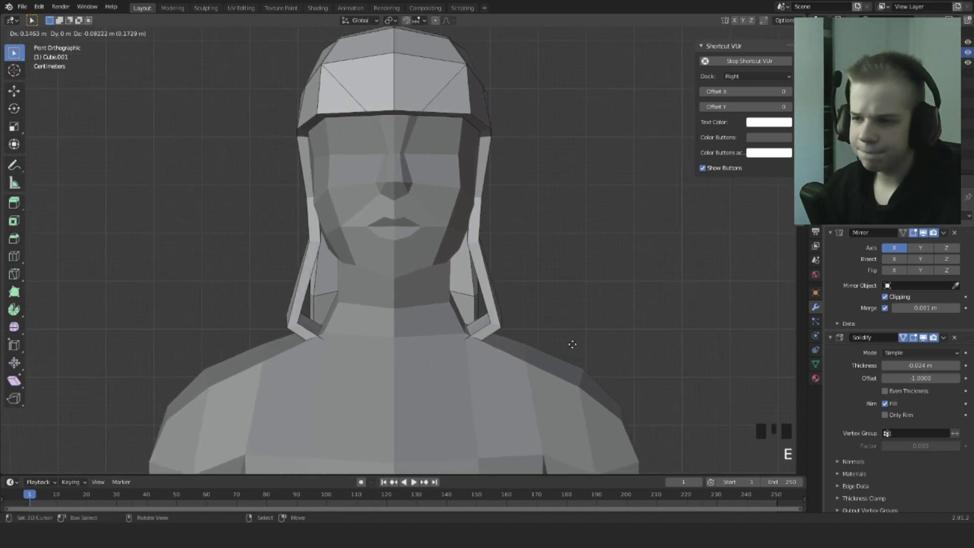
right_click(454, 320)
key("g")
left_click(349, 366)
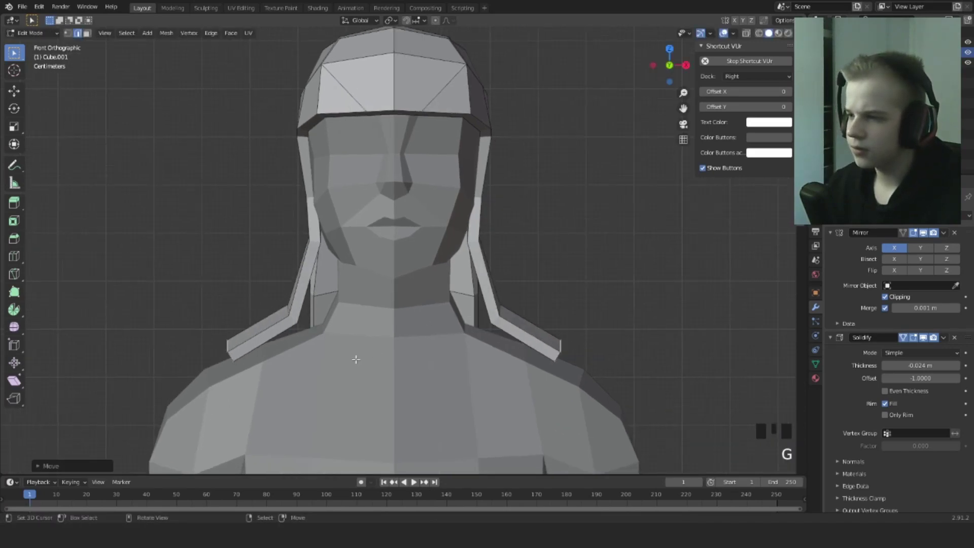
key("g")
left_click(335, 369)
Lower the side locks' bend vertices toward the shoulders.
left_click_drag(299, 294, 299, 294)
key("g")
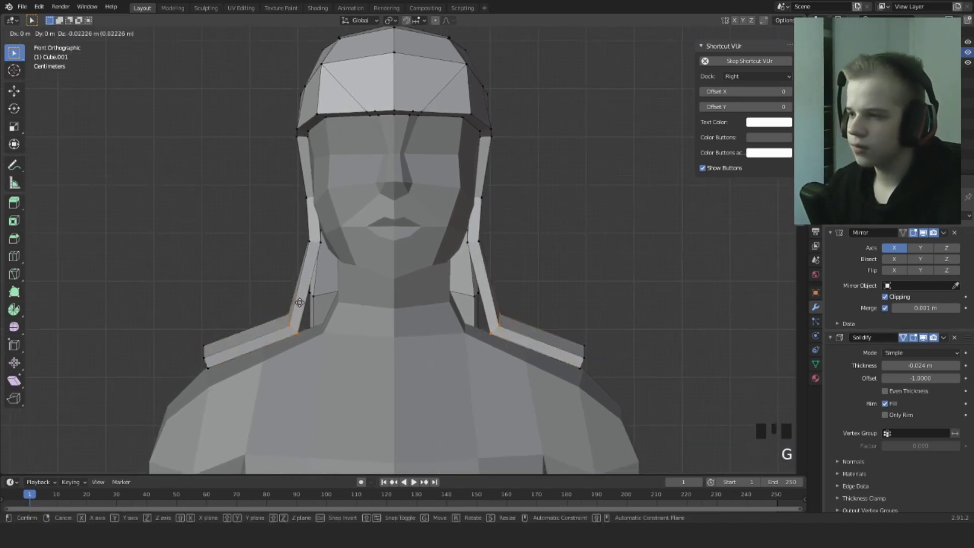
left_click(301, 303)
Move the outer end vertices of the side locks forward over the shoulders toward the chest in top view.
key("KP_7")
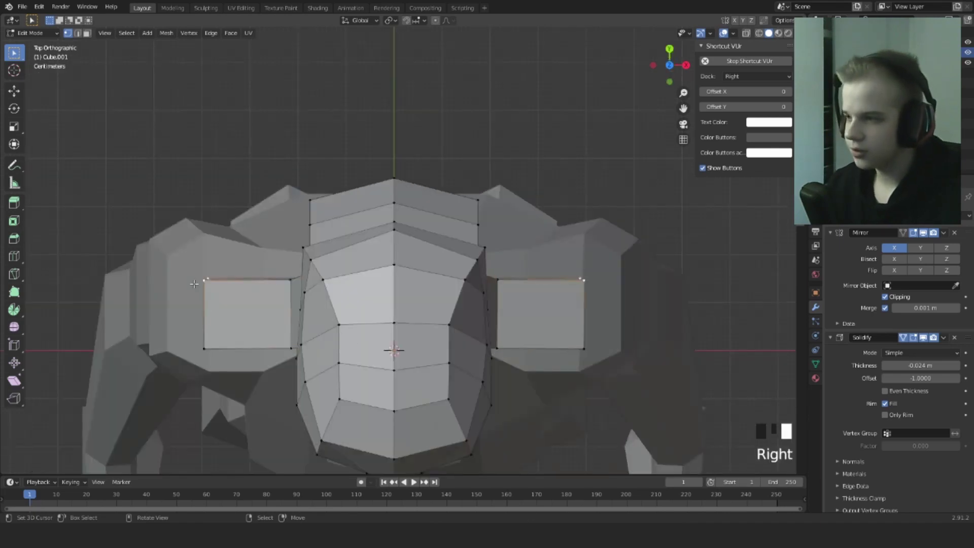
key("g")
left_click(165, 367)
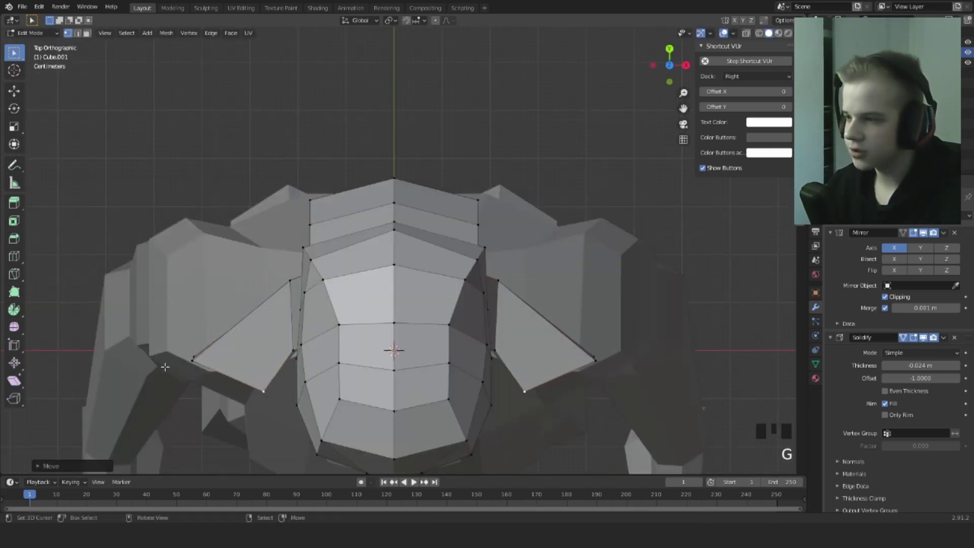
Reposition the side locks' end vertices in top view and settle the chest corners against the body in perspective view.
left_click_drag(203, 395, 251, 349)
key("g")
left_click(222, 374)
middle_click_drag(264, 402, 354, 316)
scroll(426, 325, "down", 2)
right_click(354, 316)
key("g")
left_click(383, 292)
key("g")
left_click(338, 356)
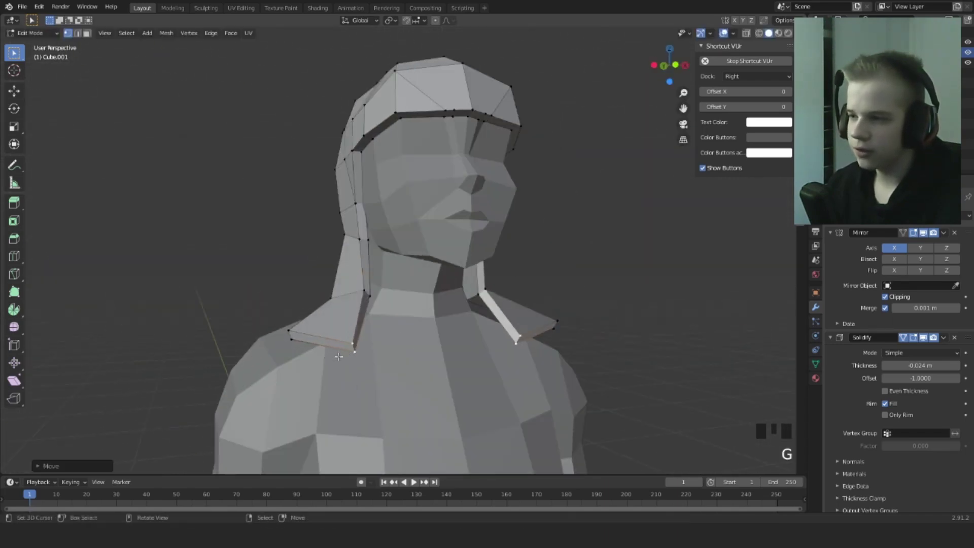
Adjust the outer and inner end vertices of the side locks so they rest on the shoulders.
key("g")
left_click(291, 344)
right_click(353, 349)
middle_click_drag(352, 347, 362, 329)
key("g")
left_click(345, 314)
right_click(430, 307)
key("g")
left_click(428, 341)
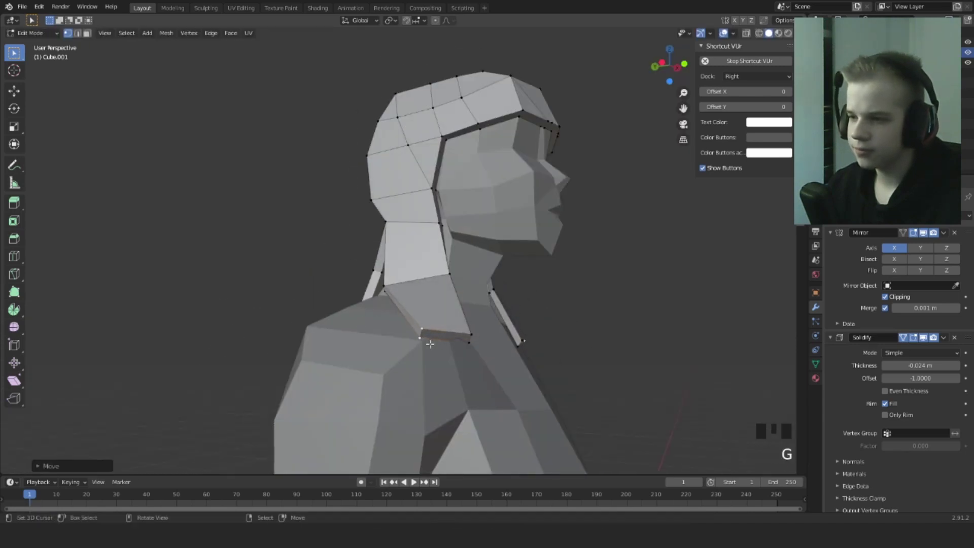
Move the side locks' bend vertices beside the neck to refine the fold above the shoulders.
middle_click_drag(428, 341, 477, 367)
middle_click_drag(477, 367, 450, 320)
right_click(396, 319)
key("g")
left_click(404, 323)
key("g")
left_click(449, 320)
scroll(450, 320, "down", 4)
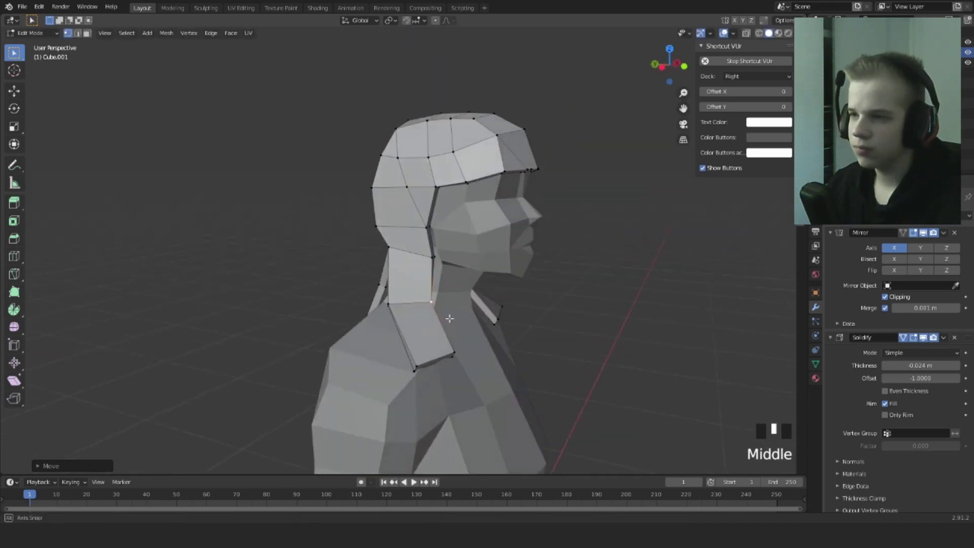
Knife a horizontal cut across the hair's front band from the fringe around to the temple.
scroll(451, 304, "up", 2)
key("2")
middle_click_drag(465, 171, 401, 254)
scroll(560, 269, "up", 3)
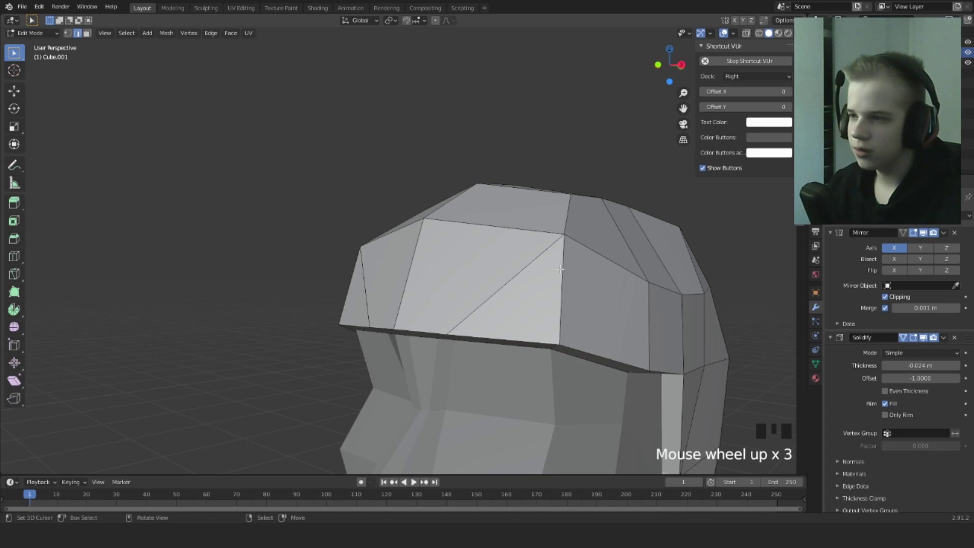
key("k")
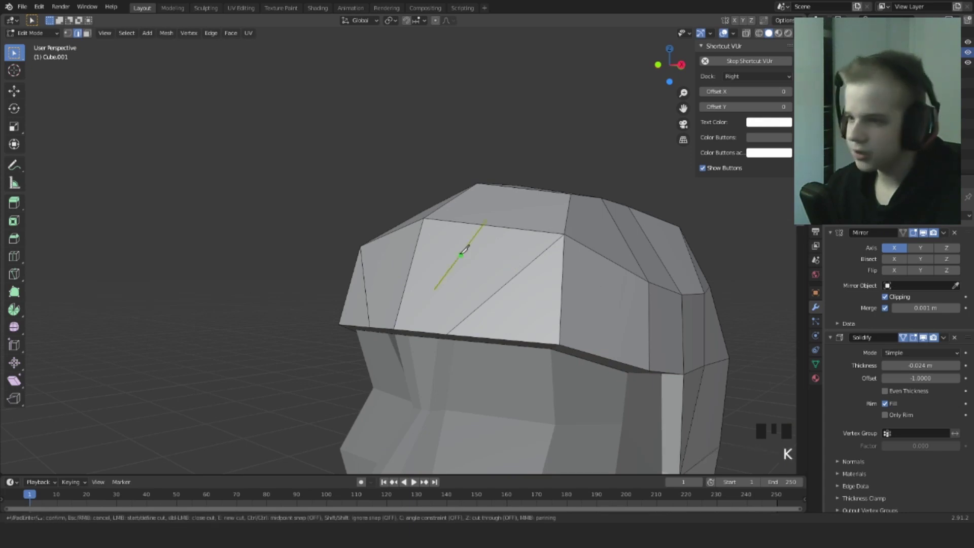
left_click(411, 259)
middle_click_drag(411, 259, 450, 267)
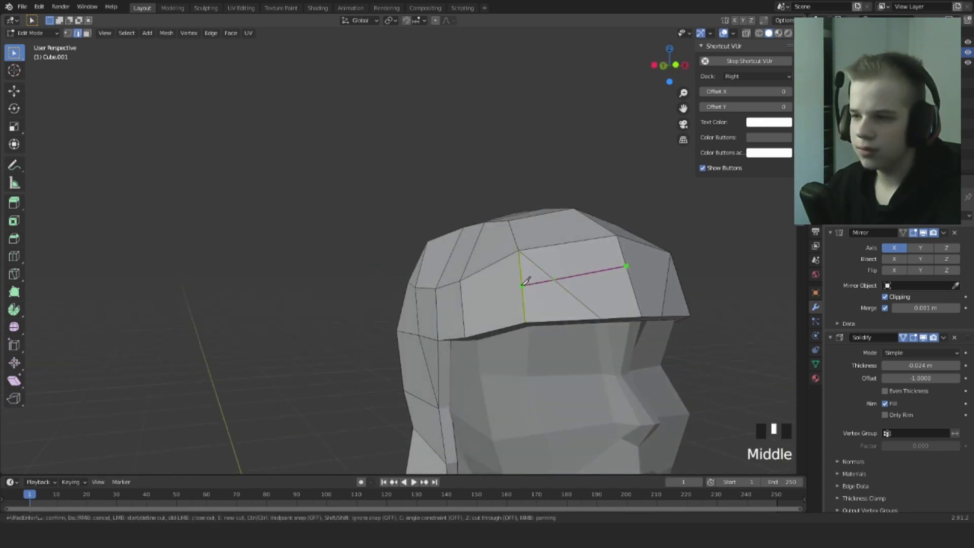
middle_click_drag(509, 308, 479, 326)
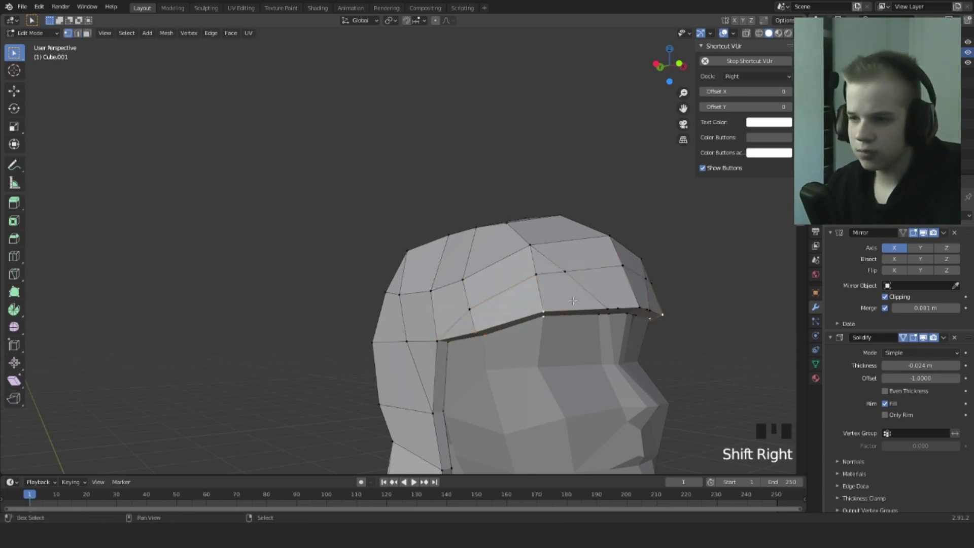
Select the vertices along the fringe's lower edge below the cut and delete them to shorten the fringe.
middle_click_drag(636, 306, 542, 318)
right_click(619, 299, "shift")
key("x")
left_click(619, 298)
scroll(532, 311, "down", 2)
key("Tab")
scroll(605, 307, "down", 4)
key("Tab")
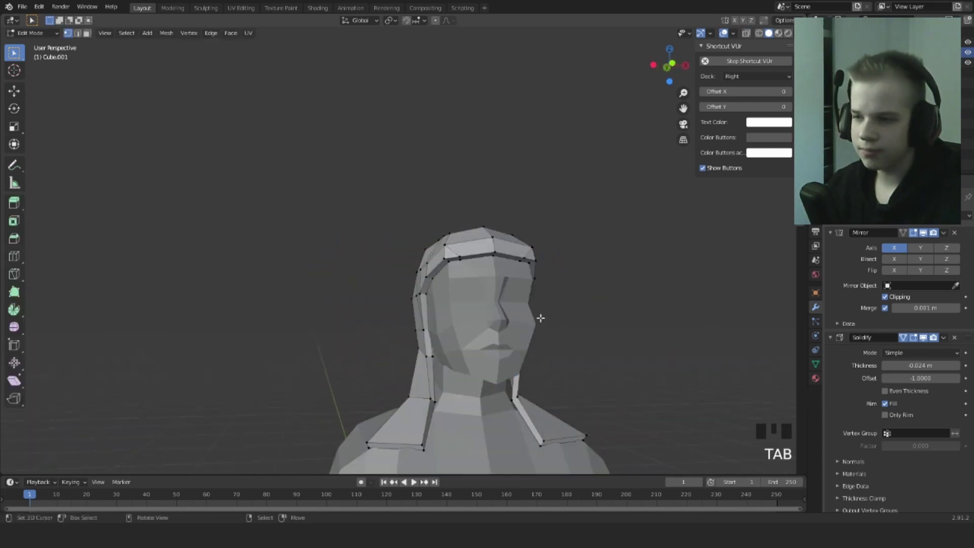
Extrude the temple edge of the hair down into a front strand, position its end in front view and scale it.
scroll(523, 307, "up", 4)
key("alt+a")
middle_click_drag(478, 285, 512, 326)
key("e")
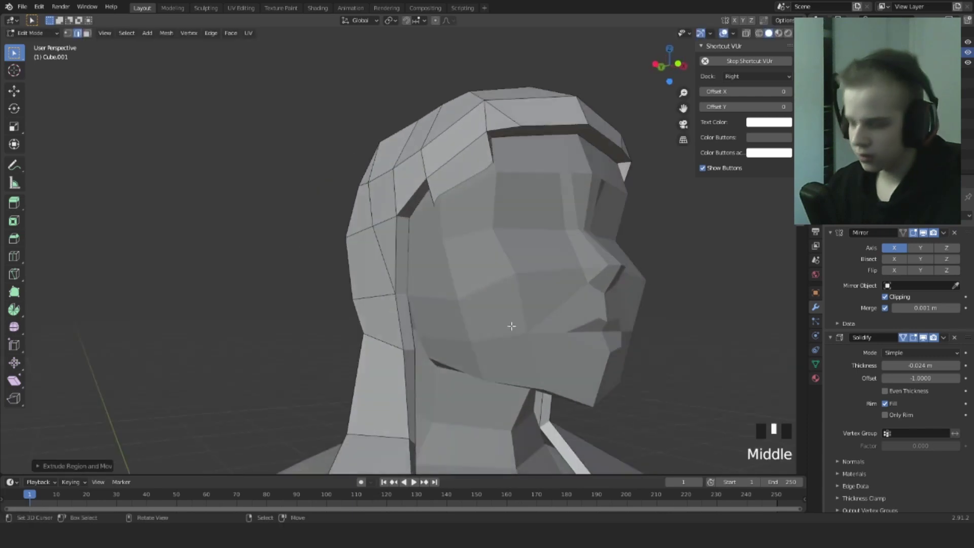
key("KP_1")
key("z")
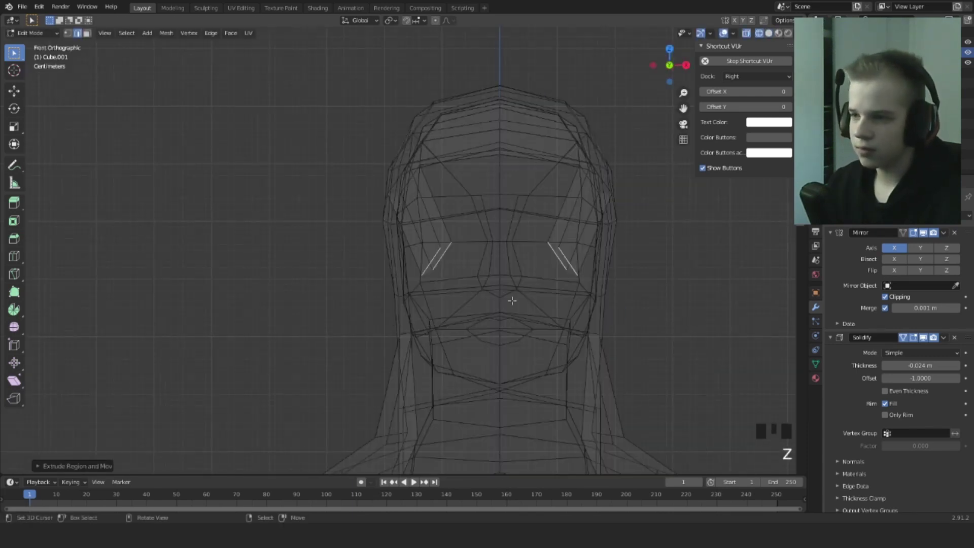
key("g")
left_click(463, 352)
key("z")
key("s")
left_click(504, 301)
middle_click_drag(504, 300, 569, 322)
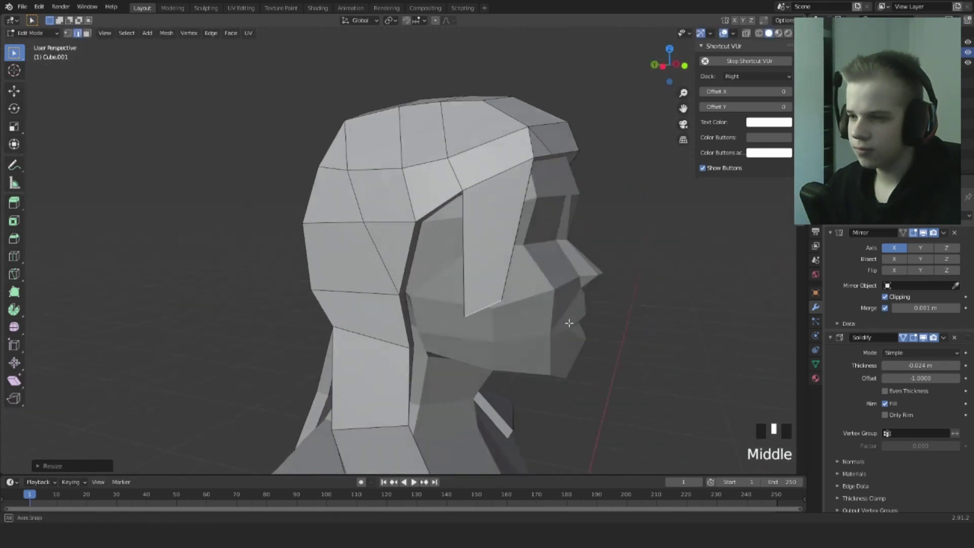
Lower the front strand's end in left view and move its front corner forward to square off the end.
key("KP_1")
key("KP_3")
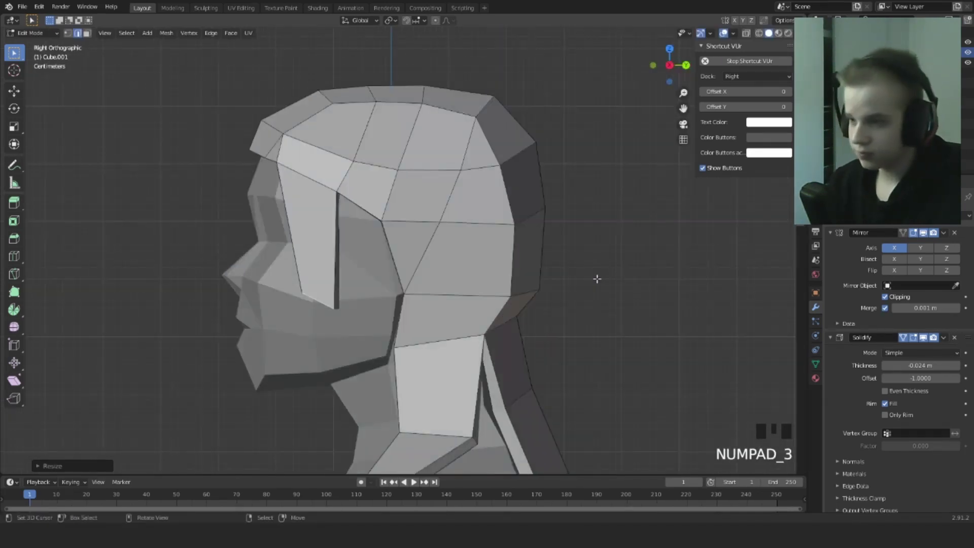
key("ctrl+KP_3")
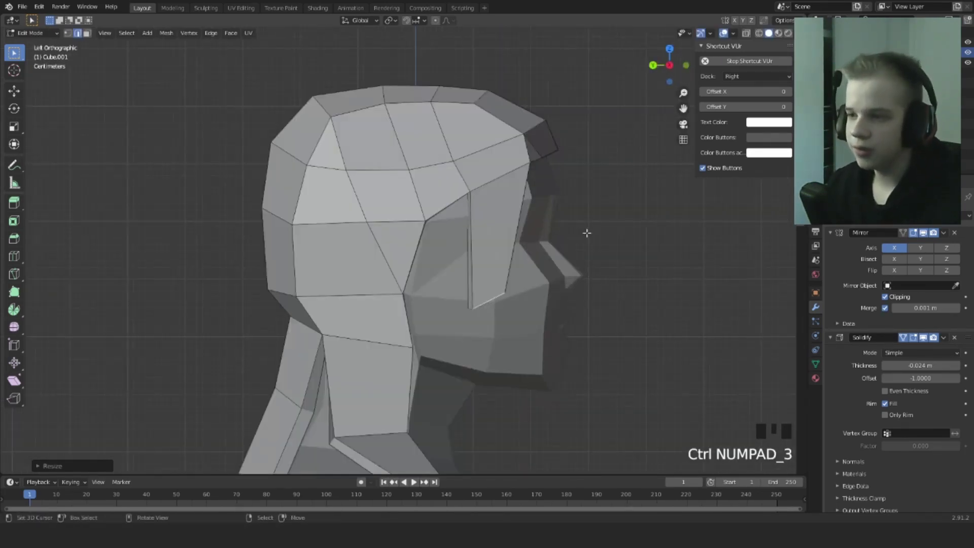
key("g")
left_click(537, 283)
key("z")
left_click(525, 322)
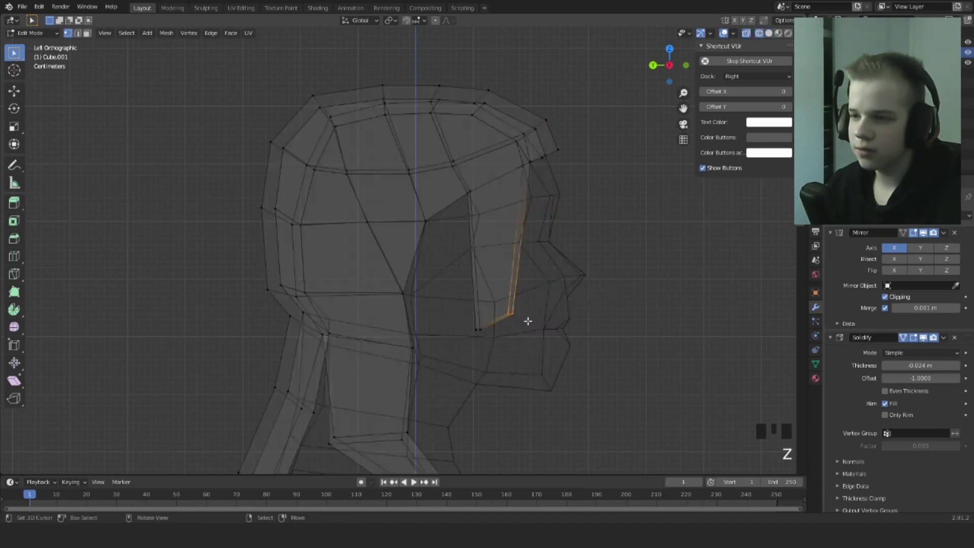
key("z")
left_click(609, 309)
key("g")
left_click(636, 325)
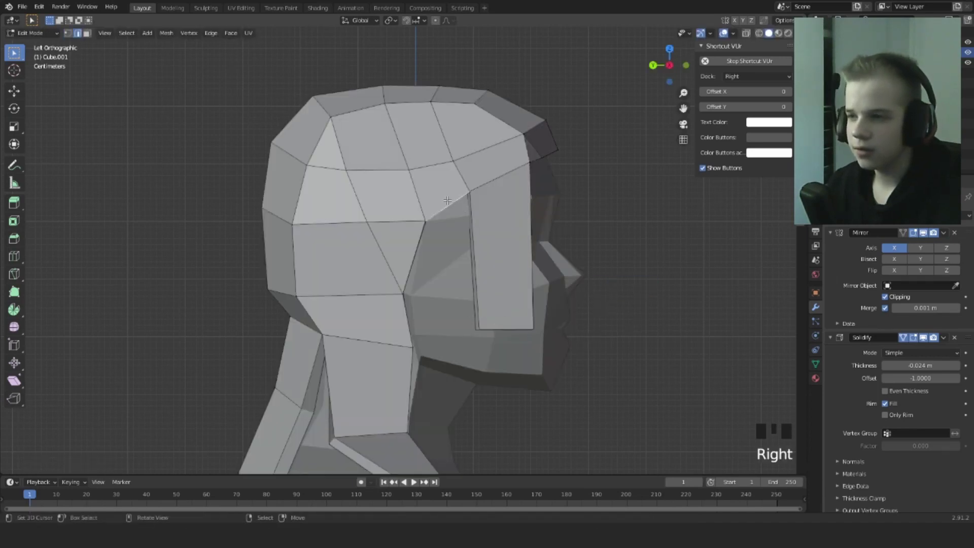
Extrude the edge behind the front strand downward, rotating, scaling and moving its end to hang straight.
key("e")
key("r")
key("g")
key("s")
left_click(538, 330)
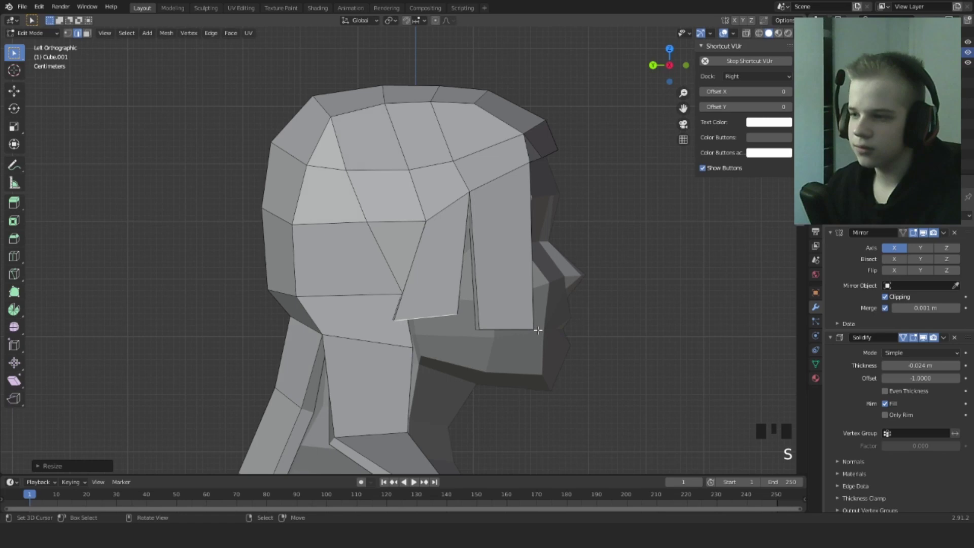
key("g")
left_click(556, 330)
Extrude the new strand's lower edge further down past the jaw beside the neck.
left_click_drag(512, 329, 507, 265, "shift")
key("e")
left_click(504, 364)
key("g")
left_click(510, 397)
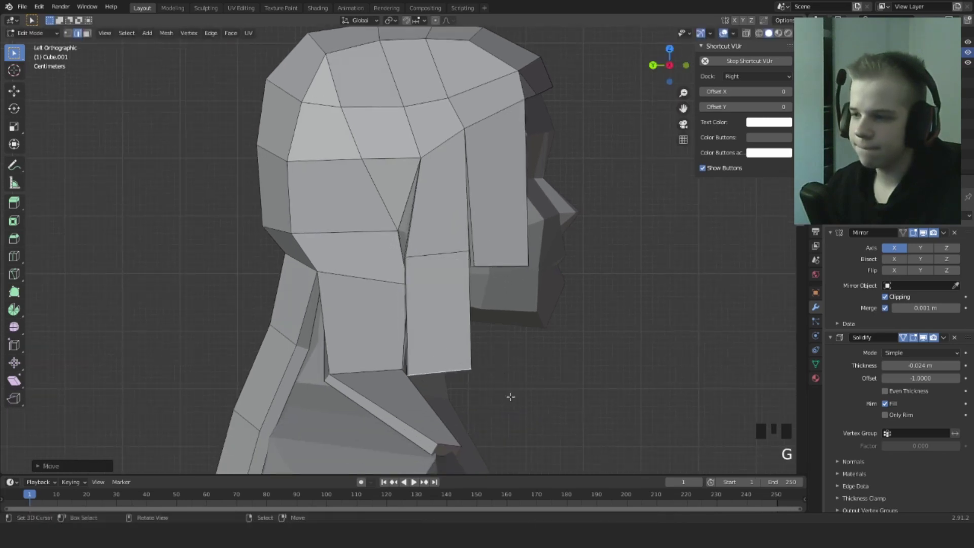
middle_click_drag(510, 396, 509, 376)
Rotate the new strand's lower edge in right view and move it backward over the neck lock.
key("KP_3")
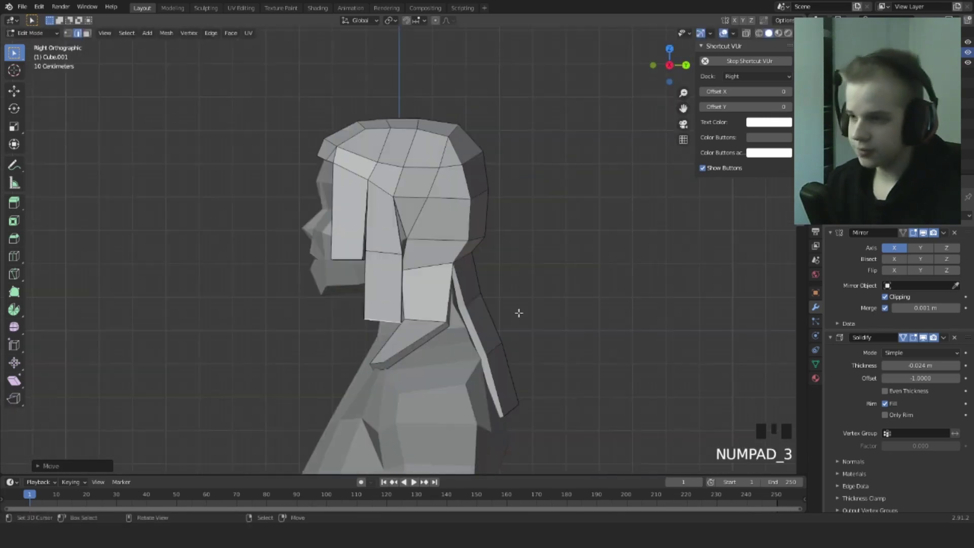
key("shift+z")
middle_click_drag(430, 315, 431, 262, "shift")
key("shift+z")
scroll(519, 321, "up", 4)
key("r")
left_click(479, 198)
key("g")
left_click(571, 190)
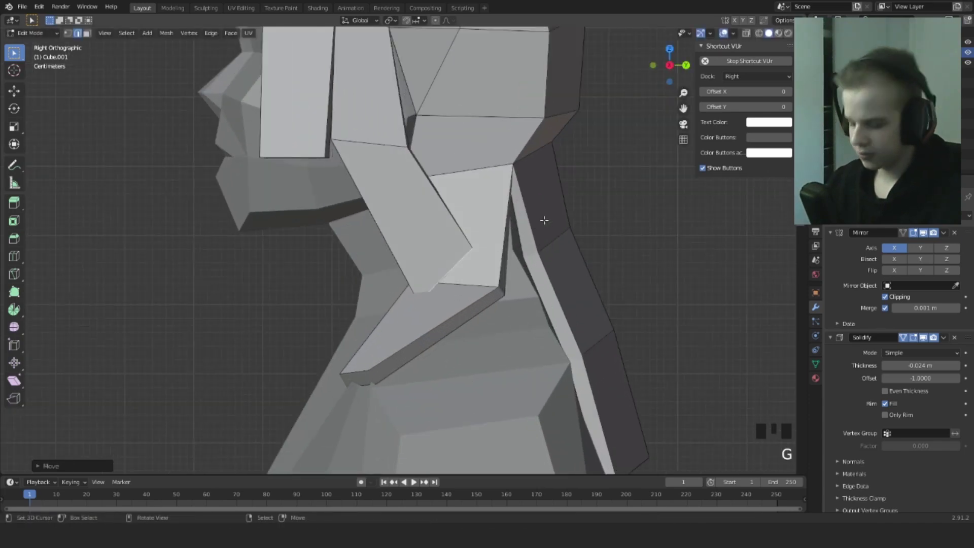
Rotate the new strand's lower edge in front view and move it outward above the shoulder.
key("KP_1")
key("r")
left_click(570, 221)
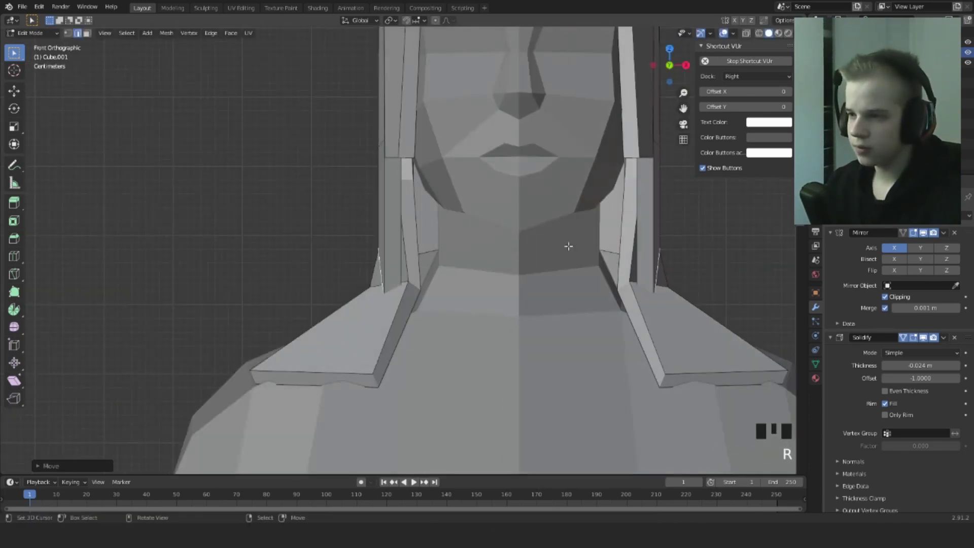
key("g")
left_click(484, 265)
middle_click_drag(362, 150, 447, 171)
scroll(447, 170, "down", 3)
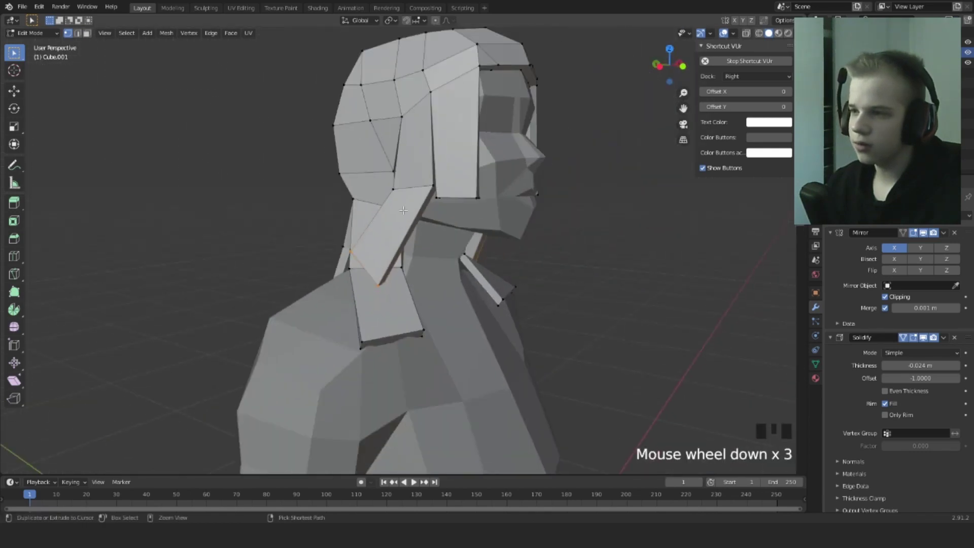
scroll(401, 216, "up", 4)
key("KP_1")
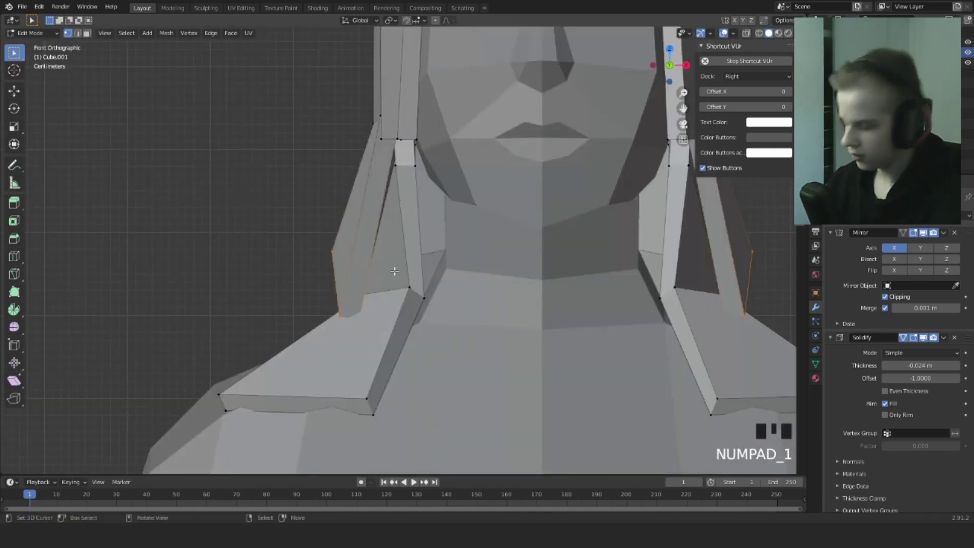
key("g")
left_click(413, 269)
Extrude another segment from the new strand's end outward over the back of the shoulder.
middle_click_drag(414, 269, 467, 284)
key("e")
left_click(330, 322)
middle_click_drag(325, 325, 379, 350)
scroll(378, 351, "down", 4)
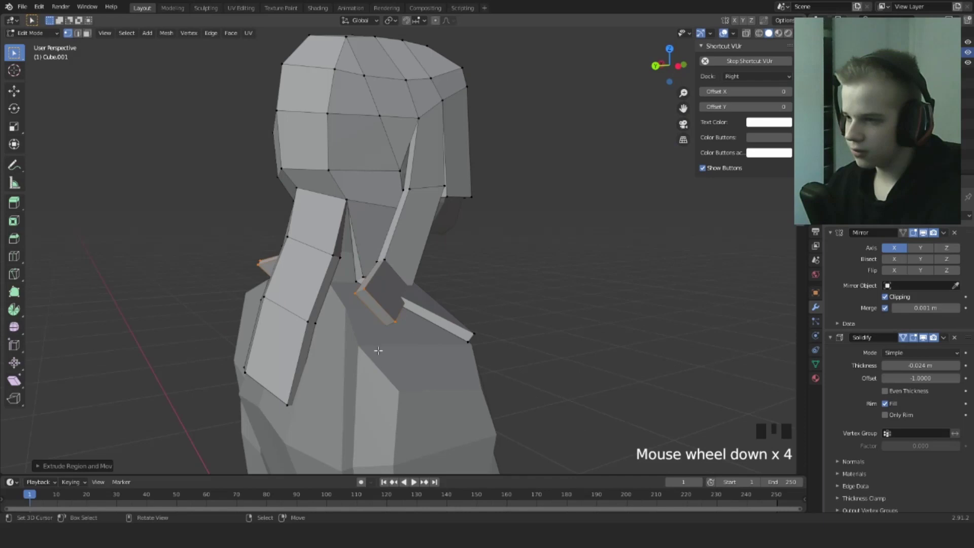
Move the new shoulder segment's end vertices individually down onto the shoulder.
key("g")
left_click(360, 325)
key("ctrl+z")
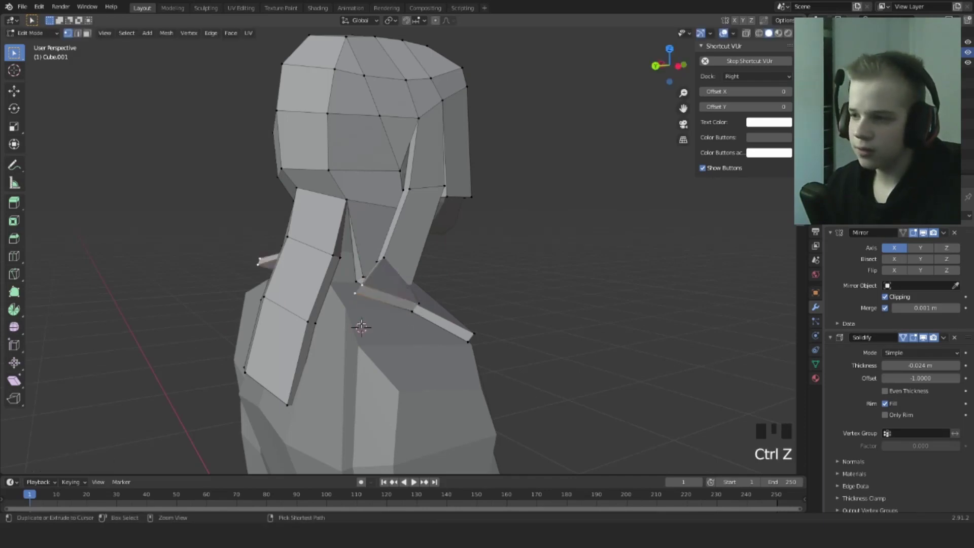
right_click(358, 301)
key("g")
left_click(357, 317)
right_click(416, 313)
key("g")
left_click(412, 328)
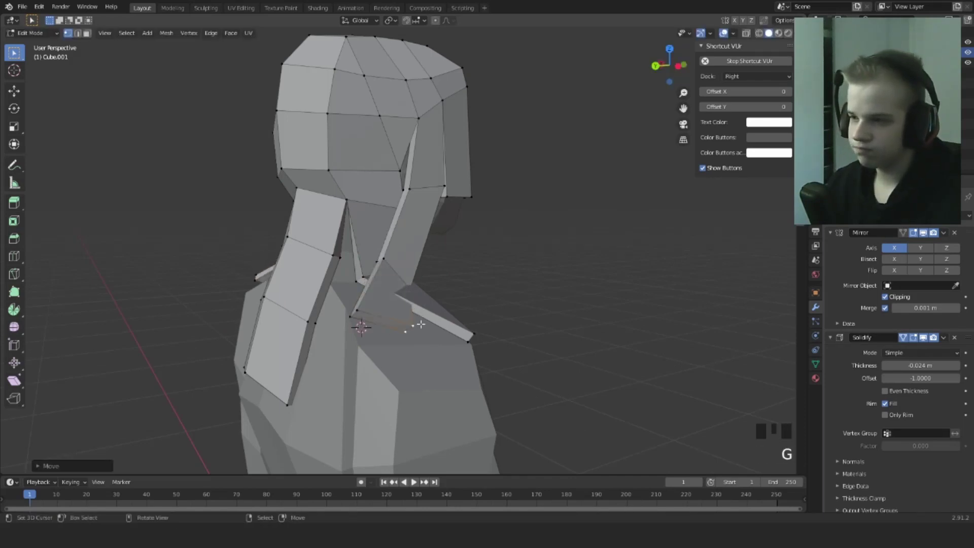
Refine the shoulder segment's end by moving a vertex chosen in wireframe shading.
middle_click_drag(412, 327, 461, 335)
scroll(375, 299, "up", 3)
key("z")
right_click(374, 298)
key("z")
key("g")
left_click(427, 300)
key("Tab")
scroll(461, 332, "up", 4)
key("Tab")
Delete the front strand hanging beside the face and leave Edit Mode.
middle_click_drag(471, 302, 455, 287)
middle_click_drag(461, 168, 467, 270, "shift")
key("2")
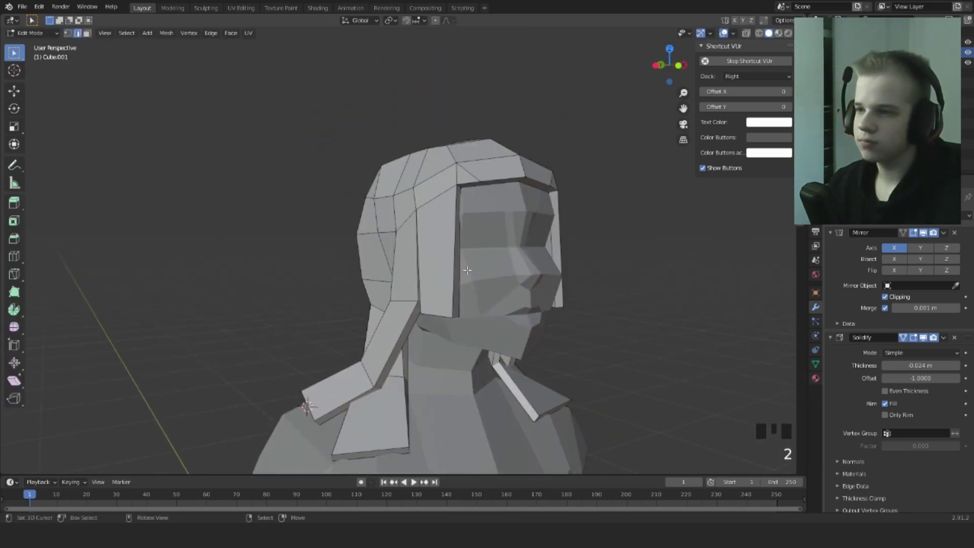
left_click(445, 232)
key("x")
left_click(413, 263)
key("Tab")
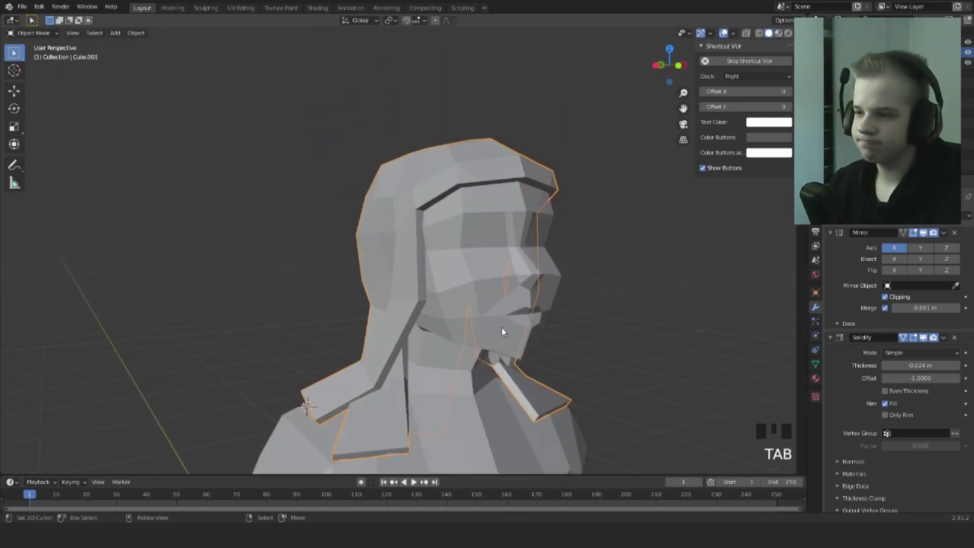
Set the hair's Solidify thickness to -0.011 m and deselect everything.
middle_click_drag(505, 331, 452, 314)
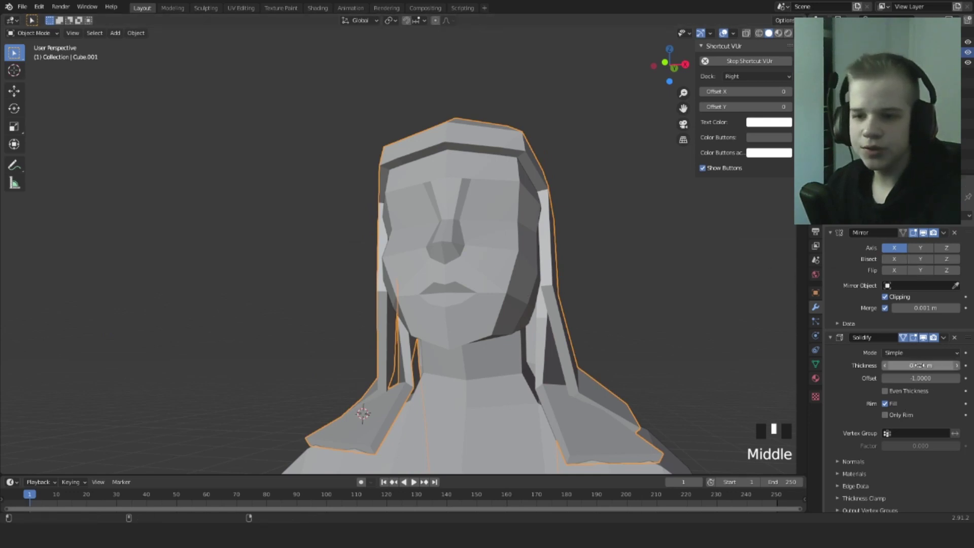
mouse_move(894, 367)
left_mouse_down("shift")
mouse_move(884, 367)
mouse_move(921, 367)
mouse_move(913, 367)
left_mouse_up("shift")
middle_click_drag(709, 371, 595, 363)
key("alt+a")
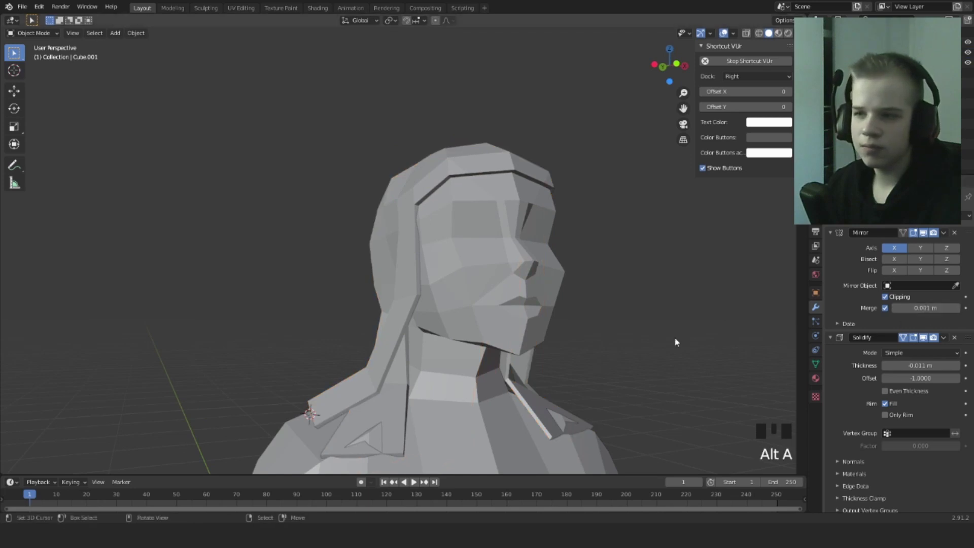
Examine the thinner hair around the head and shoulders from several angles.
middle_click_drag(674, 339, 751, 339)
key("Tab")
key("a")
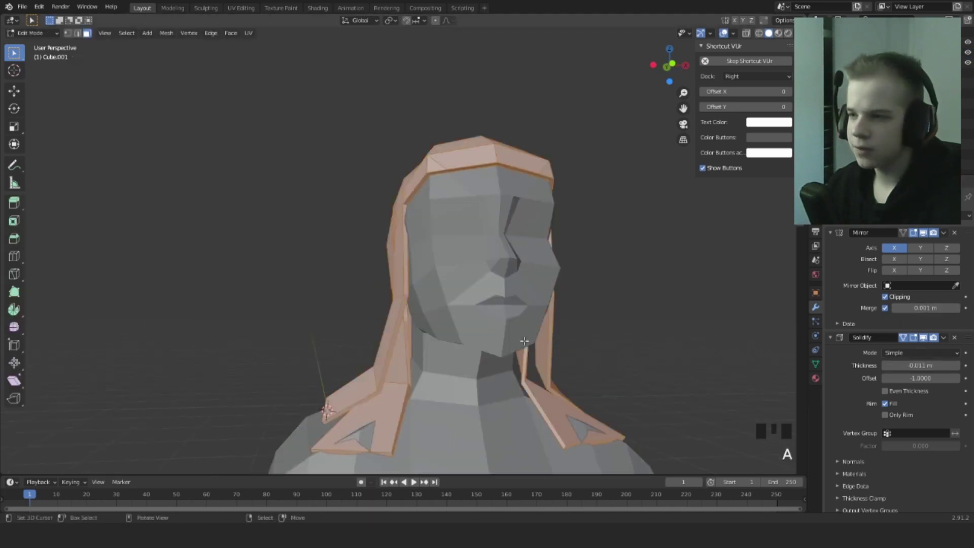
key("Tab")
scroll(445, 351, "down", 2)
middle_click_drag(444, 351, 355, 345)
middle_click_drag(355, 345, 557, 250, "shift")
middle_click_drag(542, 246, 583, 248)
middle_click_drag(507, 246, 609, 264)
Adjust the side locks' lower front vertices where the shoulders poke through.
key("Tab")
scroll(457, 285, "up", 3)
right_click(454, 287)
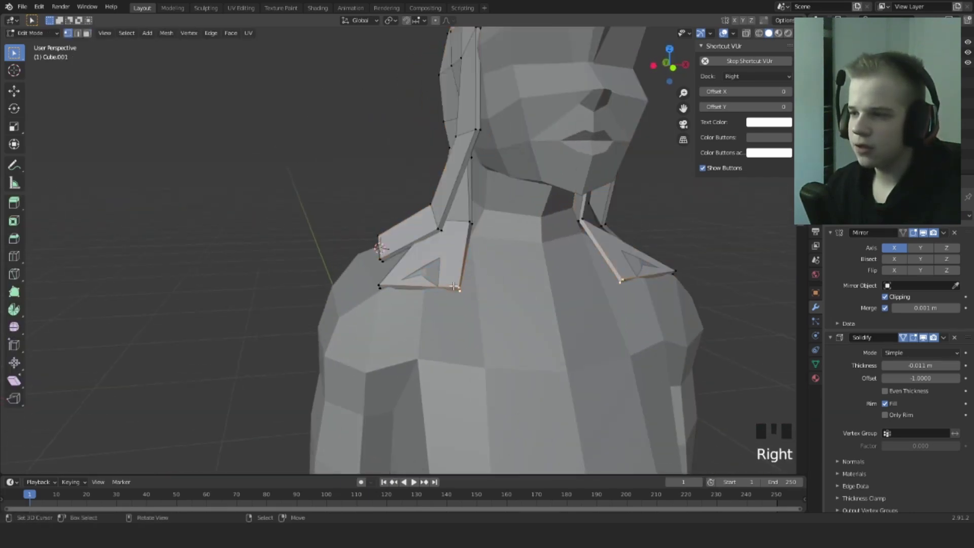
left_click(384, 274)
scroll(391, 273, "down", 5)
key("Tab")
Examine the hair's overall shape on the whole character from the back and side.
middle_click_drag(395, 274, 518, 299)
middle_click_drag(482, 289, 523, 322, "shift")
scroll(481, 324, "up", 4)
key("Tab")
scroll(510, 284, "down", 3)
scroll(513, 324, "down", 2)
key("Tab")
middle_click_drag(416, 295, 486, 251)
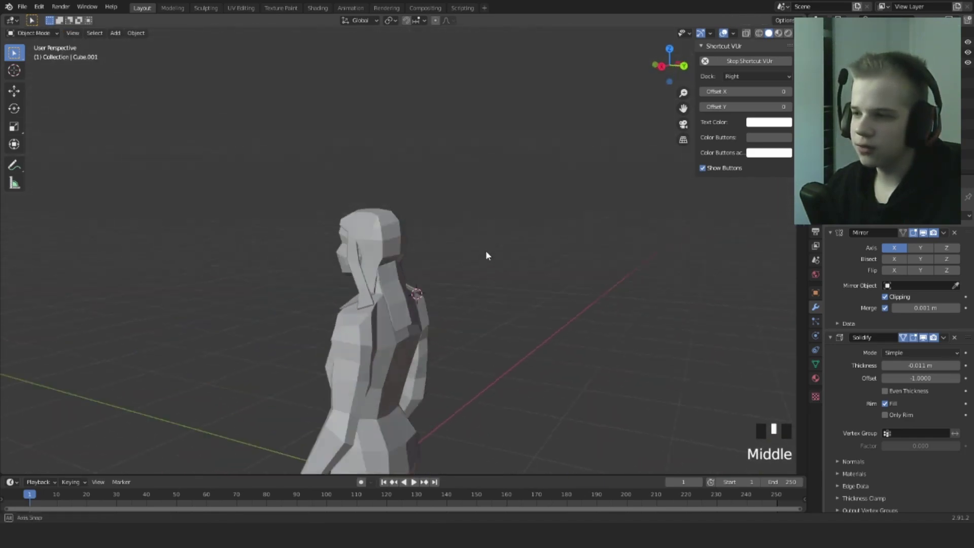
key("Tab")
scroll(485, 255, "up", 4)
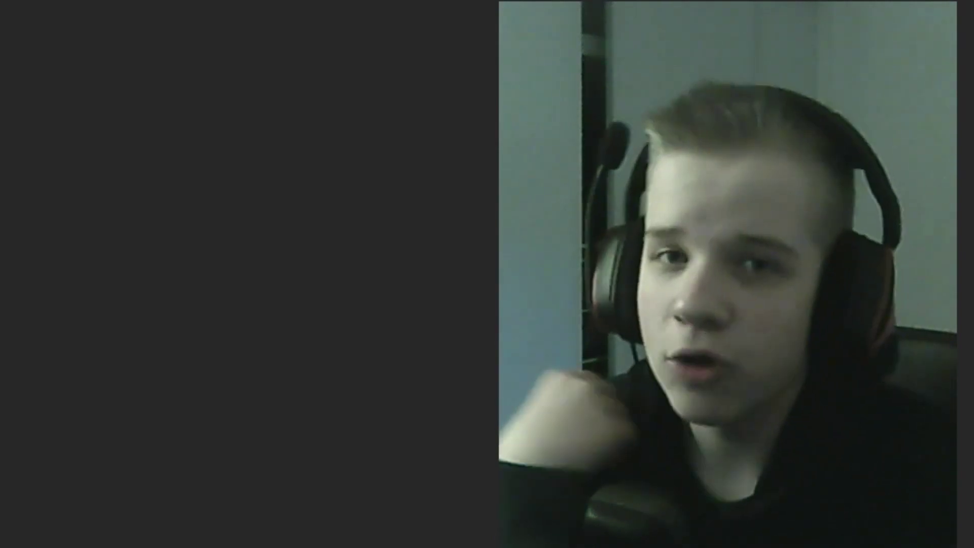